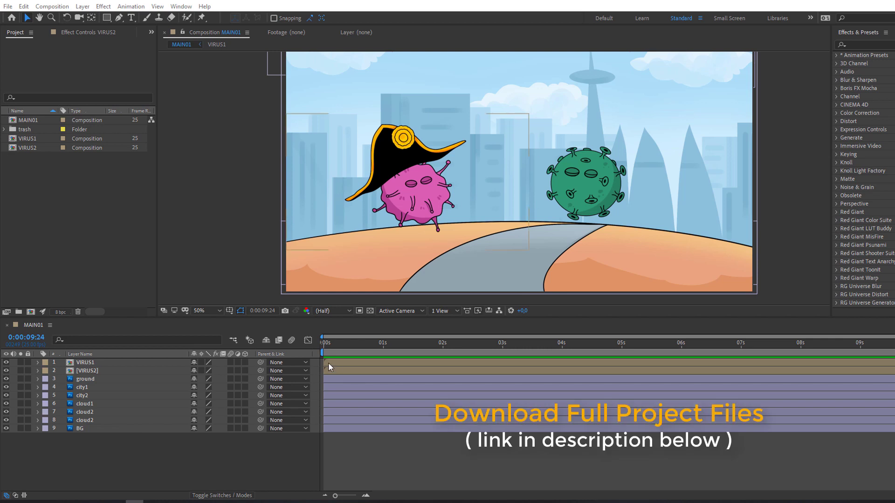
Step: Open VIRUS1 and select the pink virus's eye layer, comparing it with and without closed eyes
drag(373, 343, 171, 441)
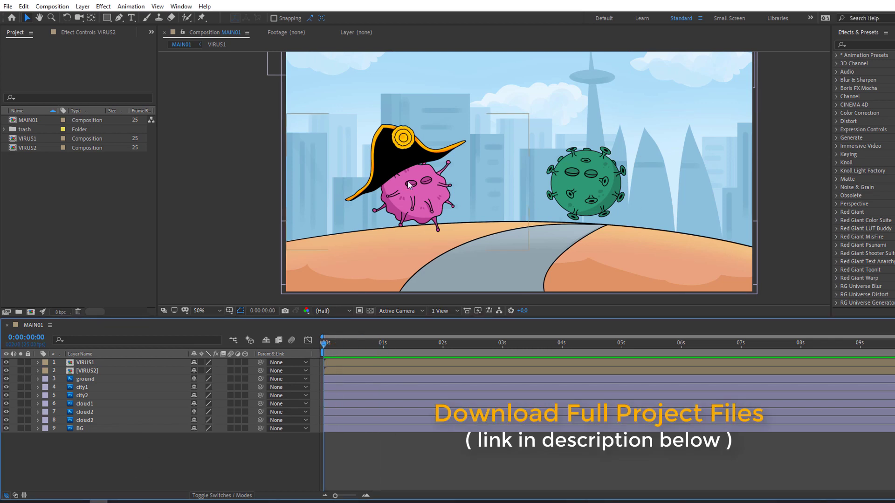
double_click(87, 364)
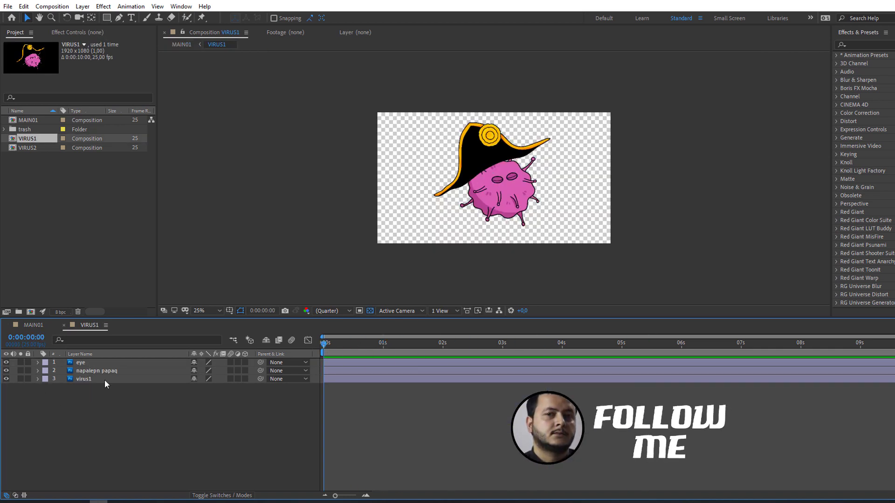
scroll(521, 194, up, 2)
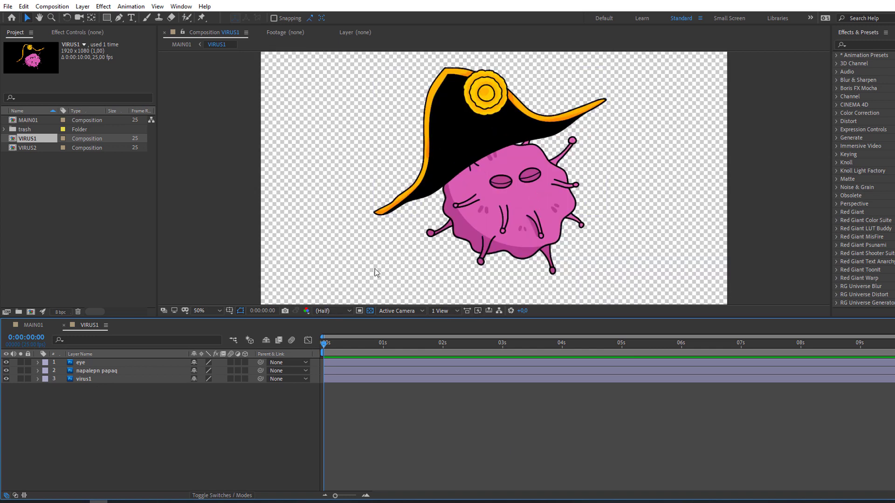
click(84, 364)
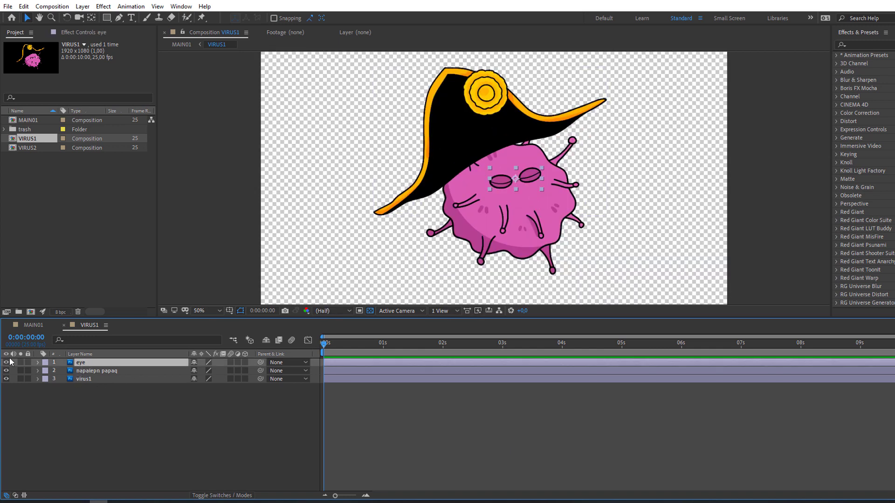
scroll(463, 201, up, 2)
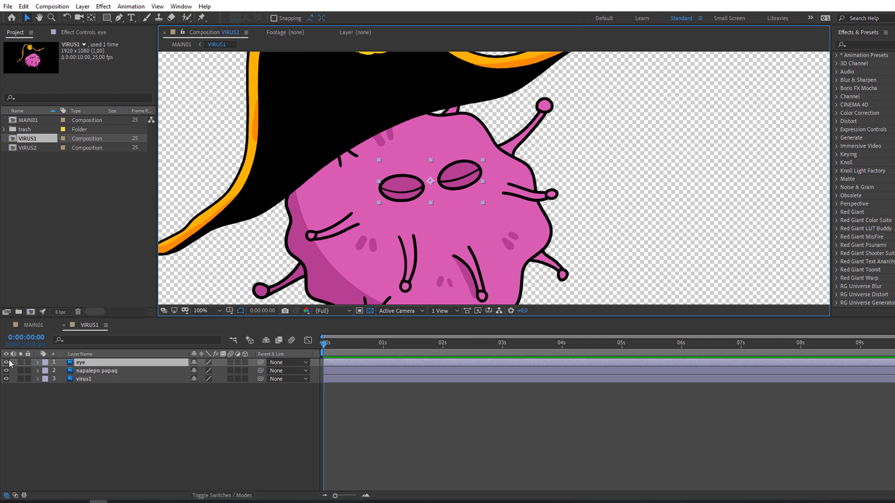
click(6, 362)
click(6, 363)
click(6, 362)
click(6, 363)
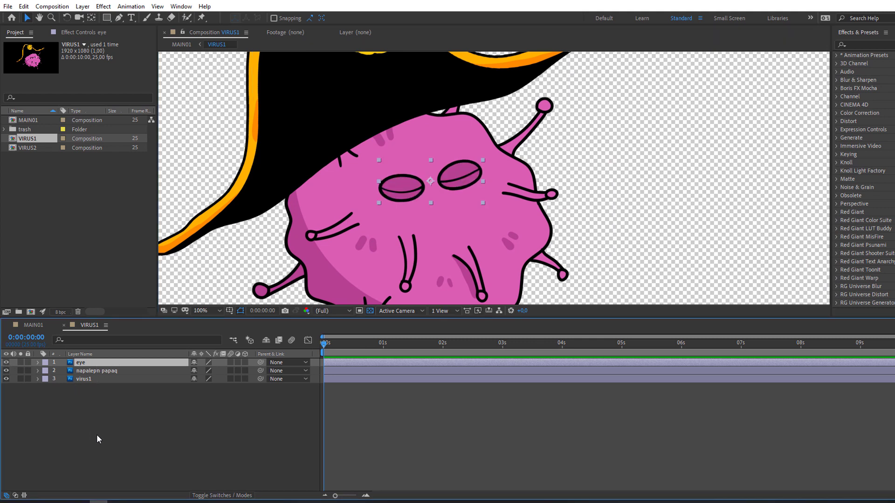
Step: Split the eye layer a few frames in and delete the remainder, leaving a short blink clip
key(space)
click(24, 7)
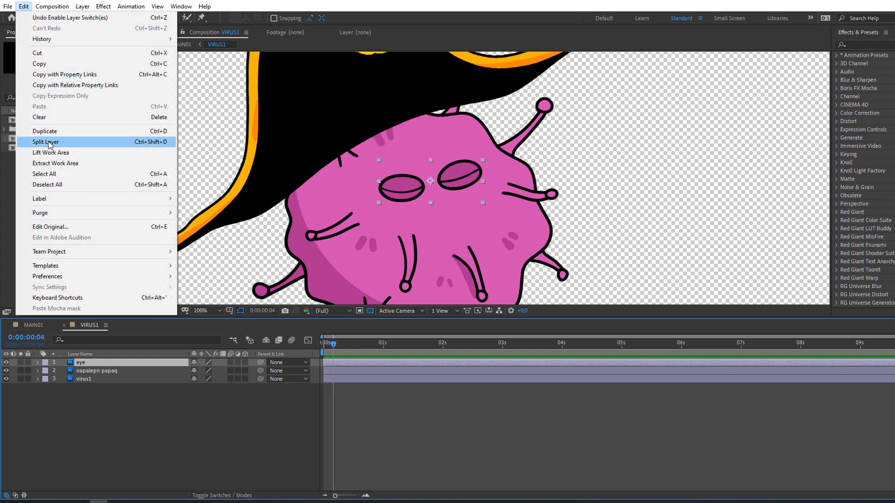
click(147, 145)
key(Delete)
Step: Duplicate the blink clip, placing copies at about 2 and 5.4 seconds
mouse_move(335, 345)
mouse_down()
mouse_move(312, 345)
mouse_move(340, 346)
mouse_move(352, 362)
mouse_move(328, 346)
mouse_up()
click(328, 362)
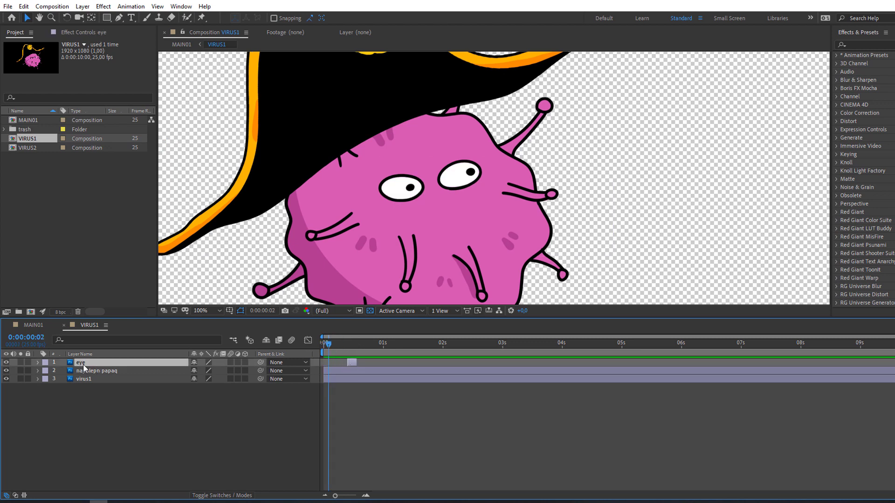
key(ctrl+d)
drag(353, 363, 553, 362)
key(ctrl+d)
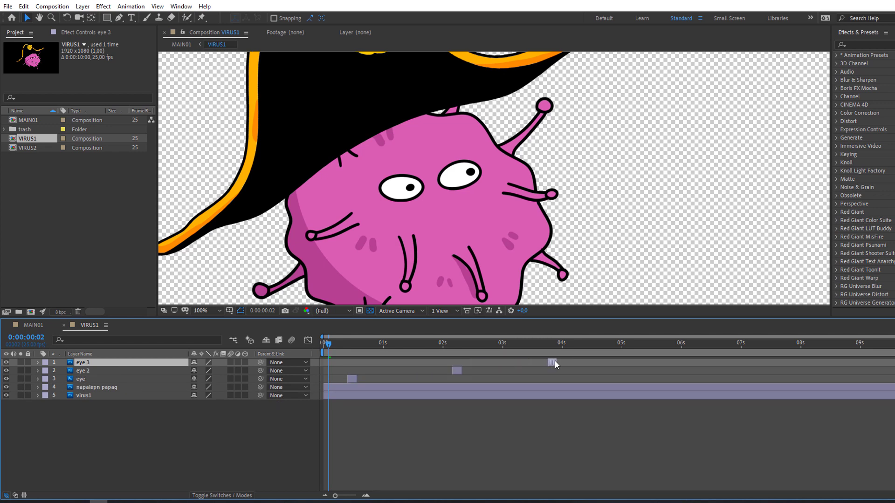
key(ctrl+d)
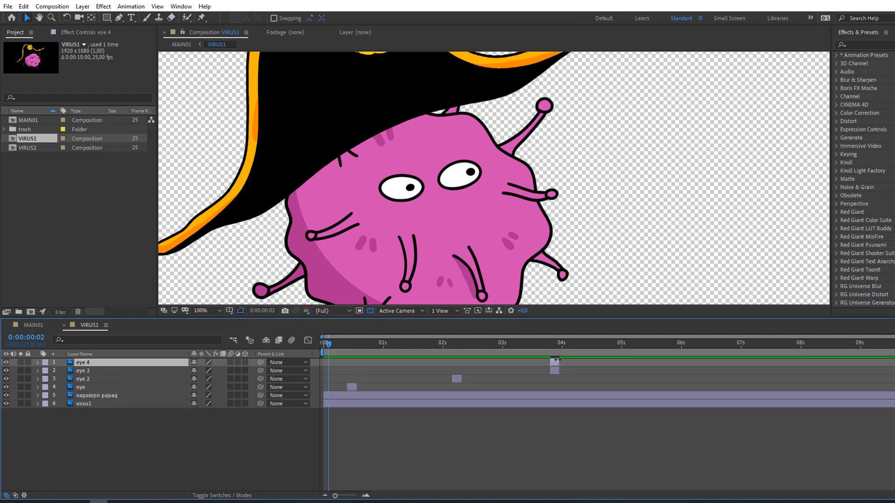
drag(556, 360, 802, 362)
Step: Make more blink copies, moving one to about 3.3 seconds
key(ctrl+d)
key(ctrl+d)
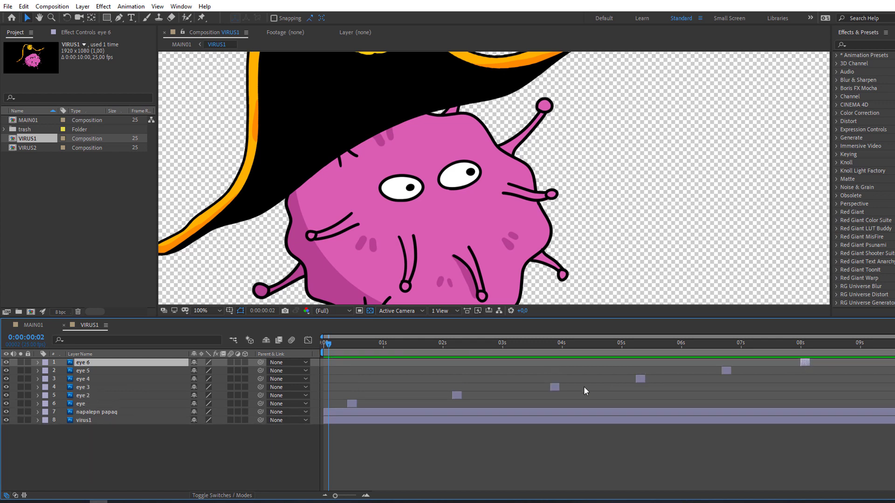
click(555, 387)
key(ctrl+d)
drag(555, 387, 406, 389)
key(ctrl+d)
Step: Delete the extra eye 7 and eye 8 blink copies and close VIRUS1
scroll(357, 226, down, 4)
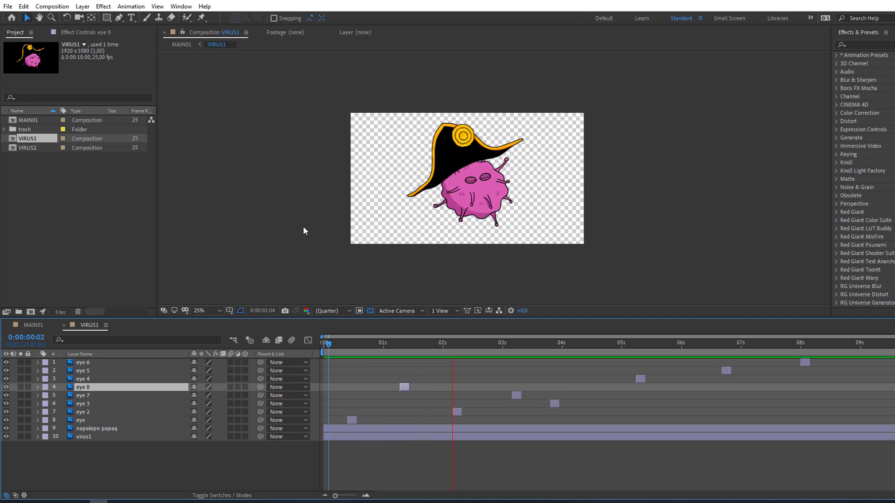
click(382, 341)
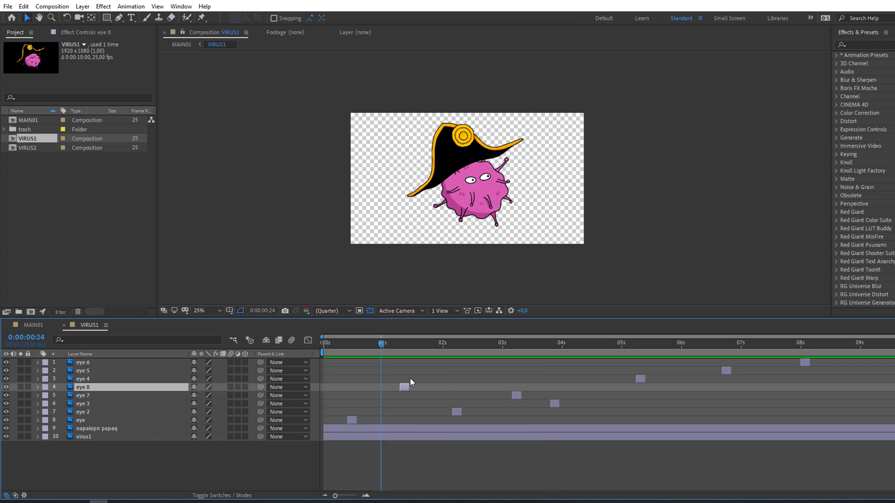
key(Delete)
click(516, 388)
key(Delete)
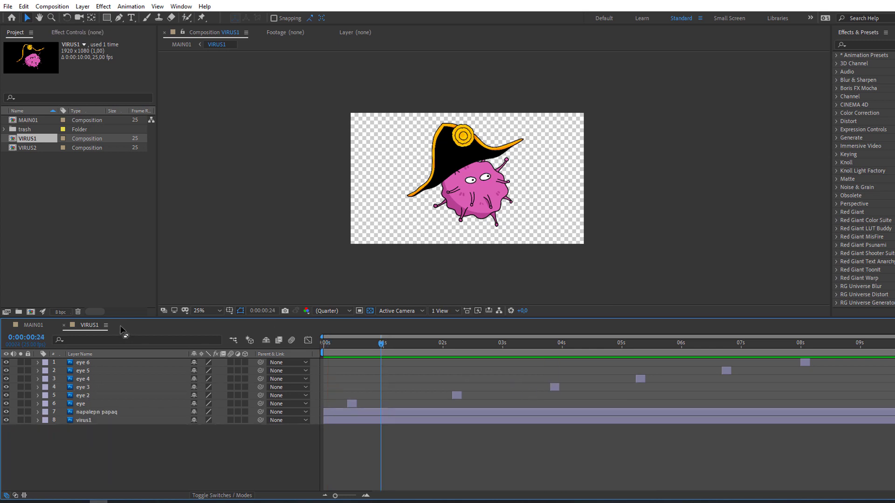
click(64, 328)
Step: Open VIRUS2 and split the green virus's eye layer at frame 4, deleting the rest
double_click(85, 369)
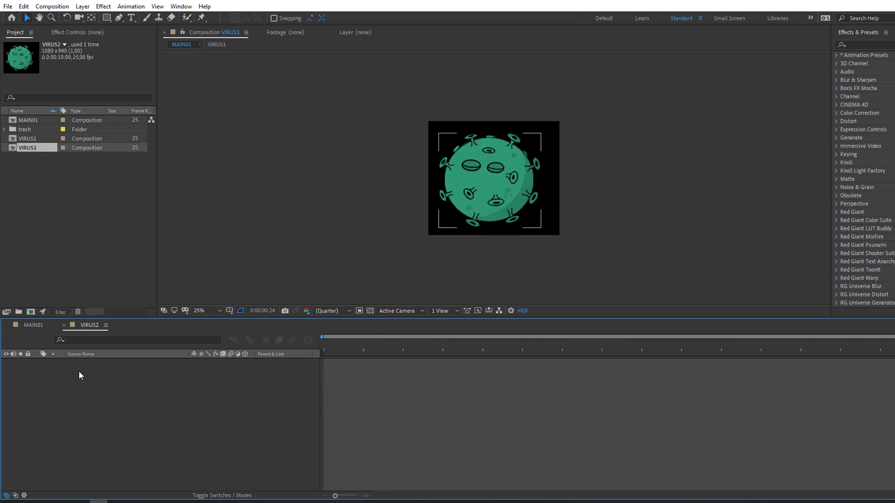
click(78, 363)
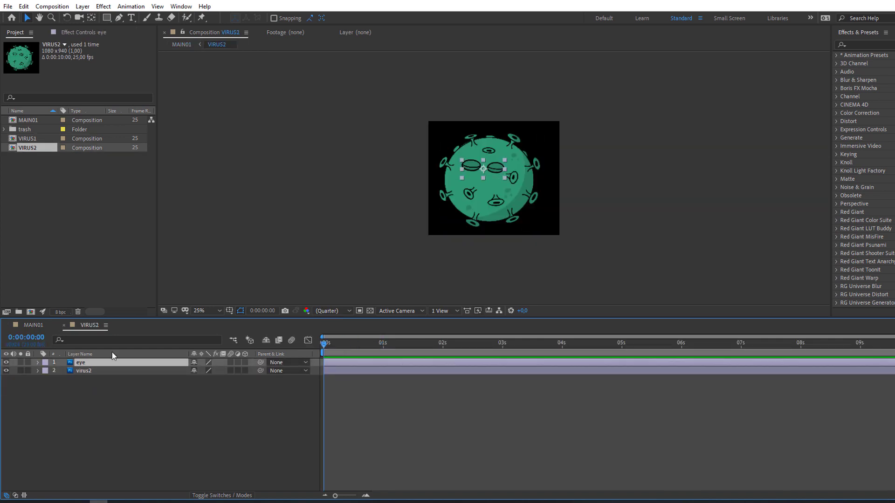
key(period)
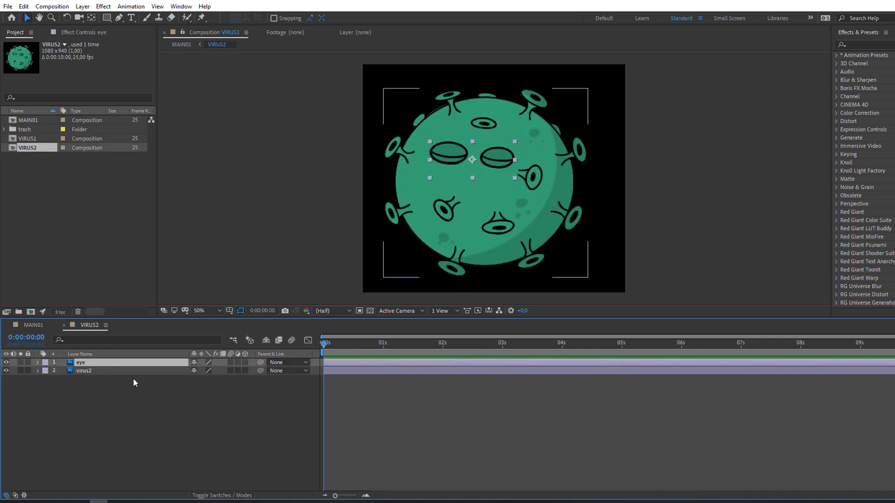
key(space)
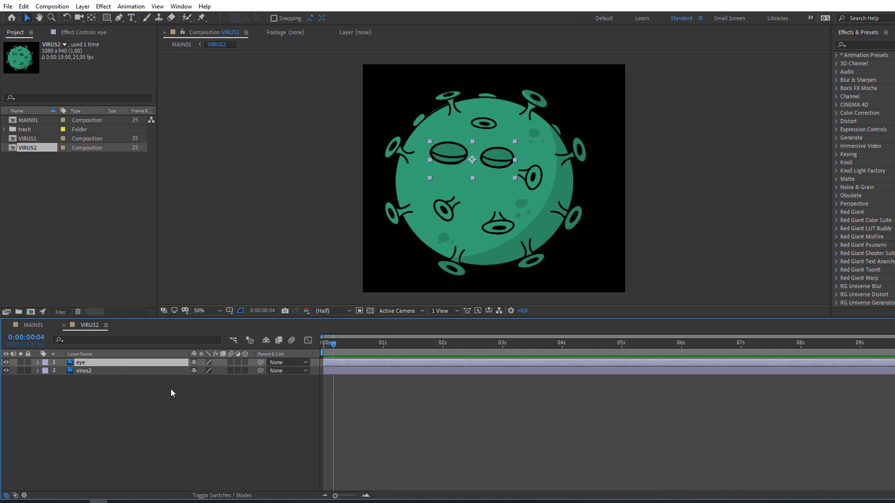
click(24, 7)
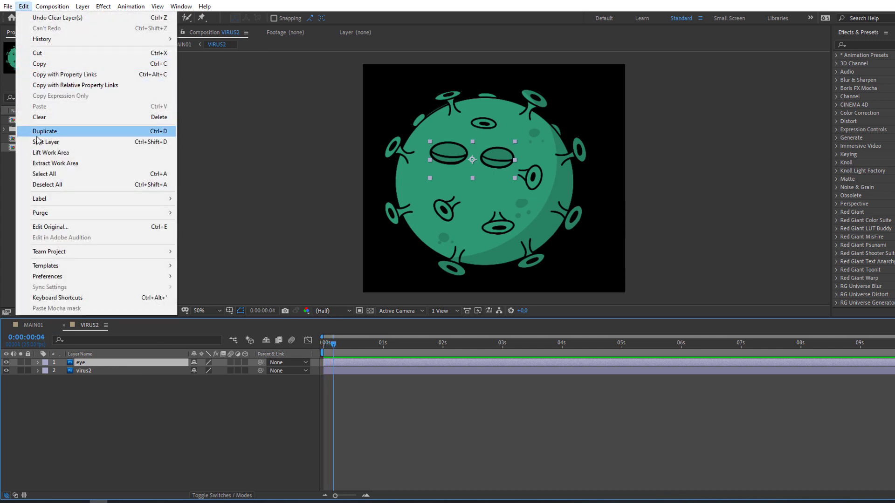
click(64, 142)
key(Delete)
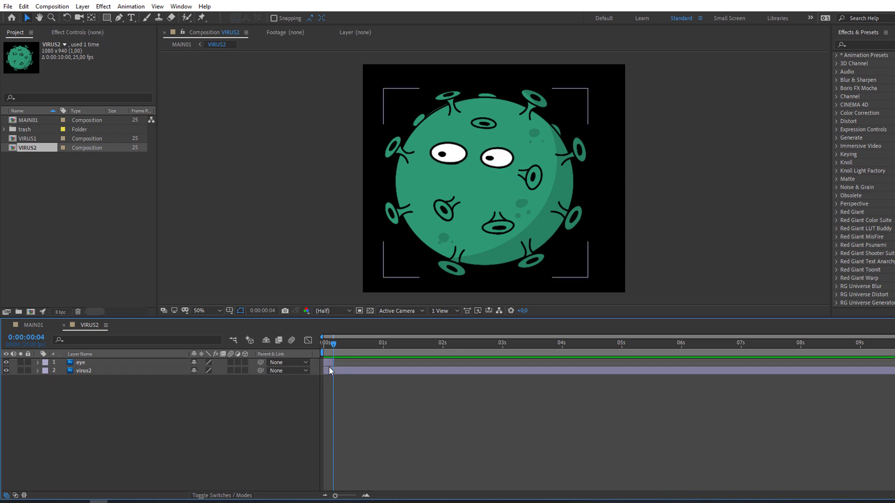
Step: Duplicate the closed-eye clip, stagger the copies later in time, and close VIRUS2
click(89, 364)
key(Home)
key(ctrl+d)
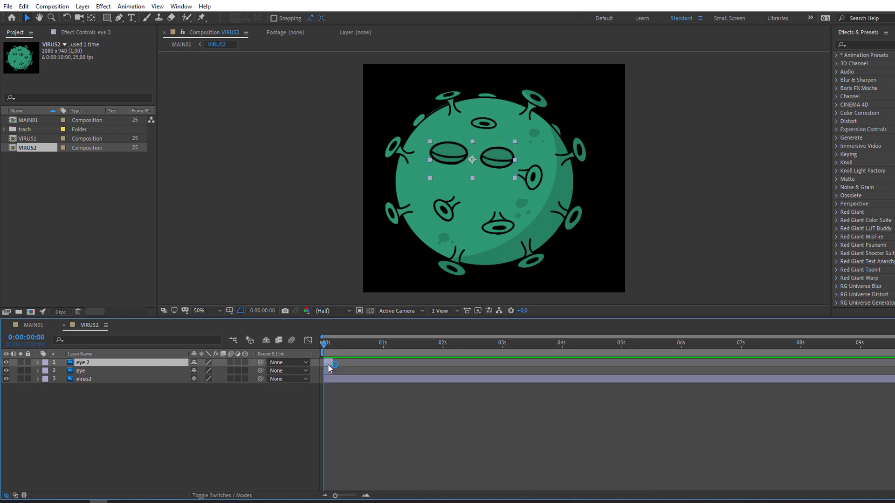
drag(328, 362, 890, 363)
key(ctrl+d)
key(ctrl+d)
key(ctrl+d)
key(ctrl+d)
key(ctrl+d)
key(ctrl+d)
key(ctrl+d)
key(ctrl+d)
key(ctrl+d)
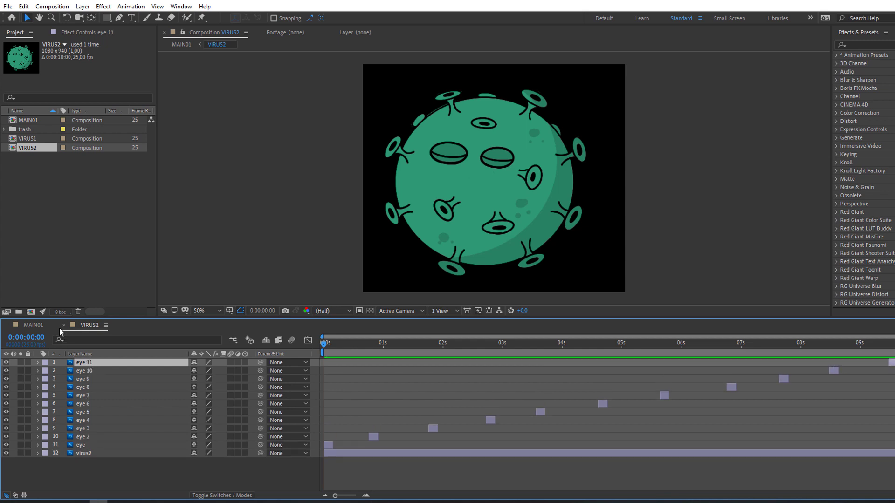
click(63, 325)
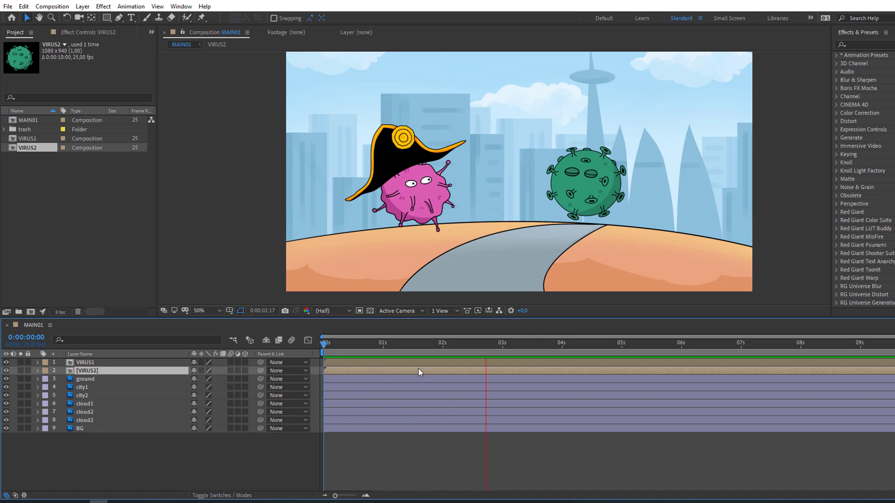
Step: Set Position keyframes for VIRUS1 and VIRUS2 at their resting places at 3 seconds
key(space)
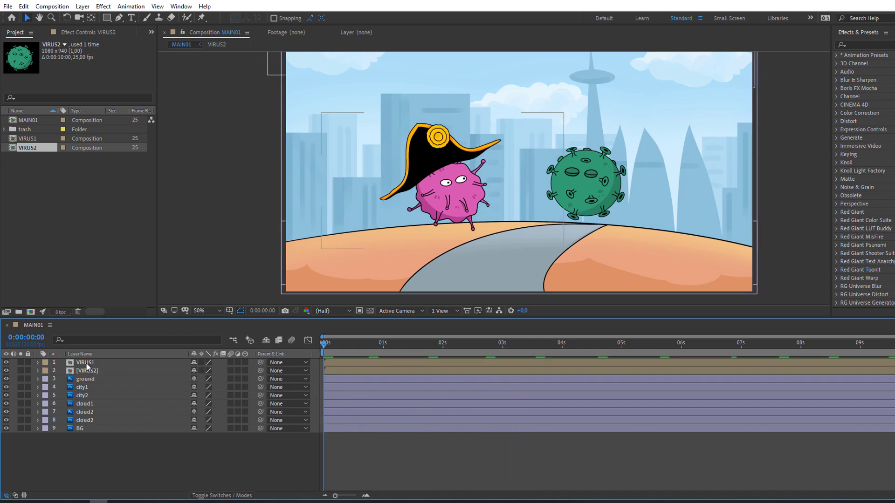
click(86, 363)
shift+click(92, 371)
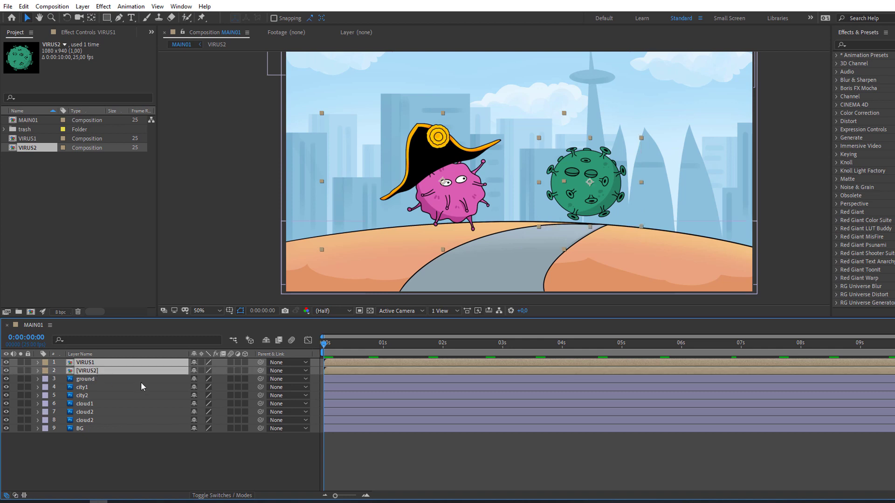
key(p)
drag(412, 343, 502, 343)
click(62, 371)
click(62, 387)
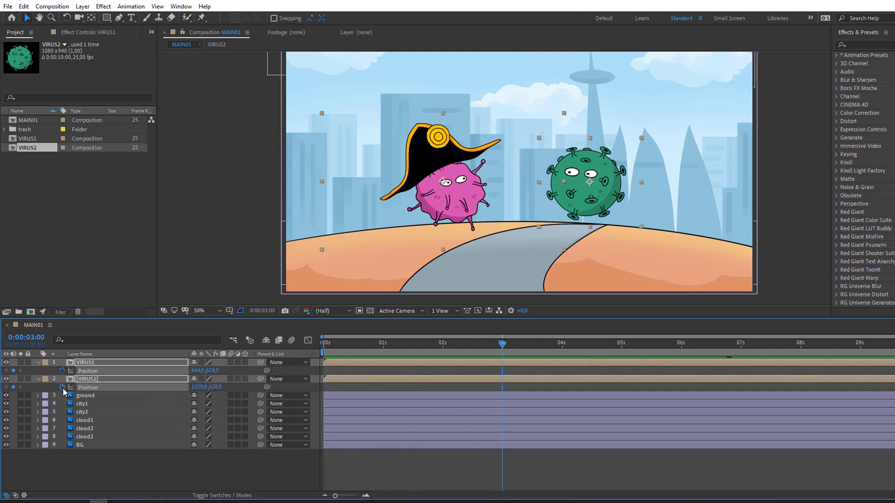
Step: At frame 0, move the pink virus off the left edge and the green virus off the right
key(Home)
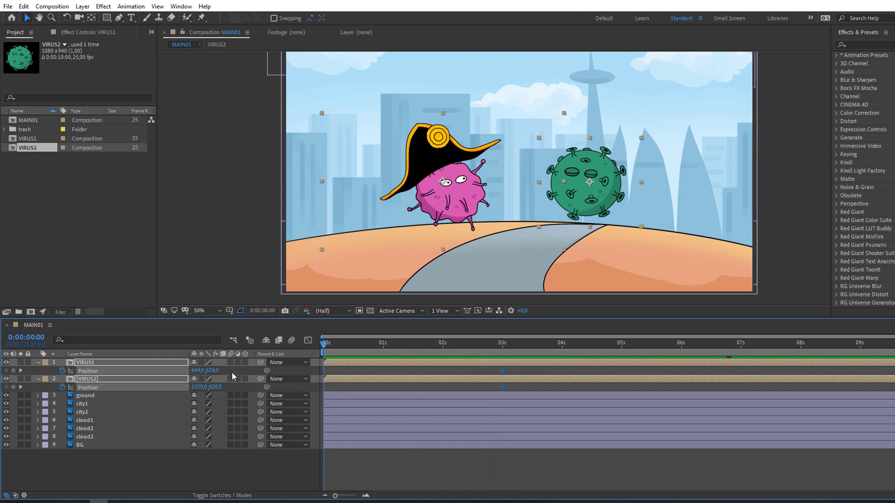
drag(198, 370, 158, 370)
drag(206, 386, 699, 368)
drag(326, 343, 489, 344)
Step: Apply Easy Ease to the walk-in keyframes and preview the entrance
key(Home)
drag(527, 368, 298, 389)
right_click(323, 388)
mouse_move(396, 382)
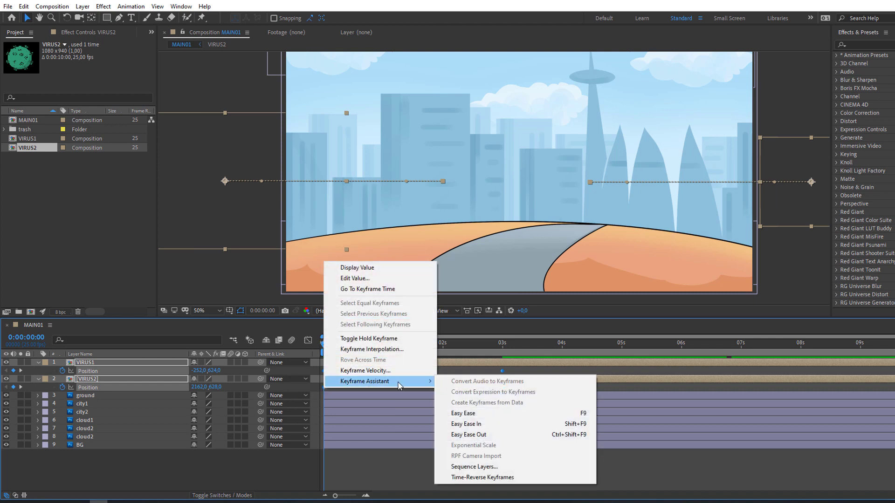
click(479, 415)
key(space)
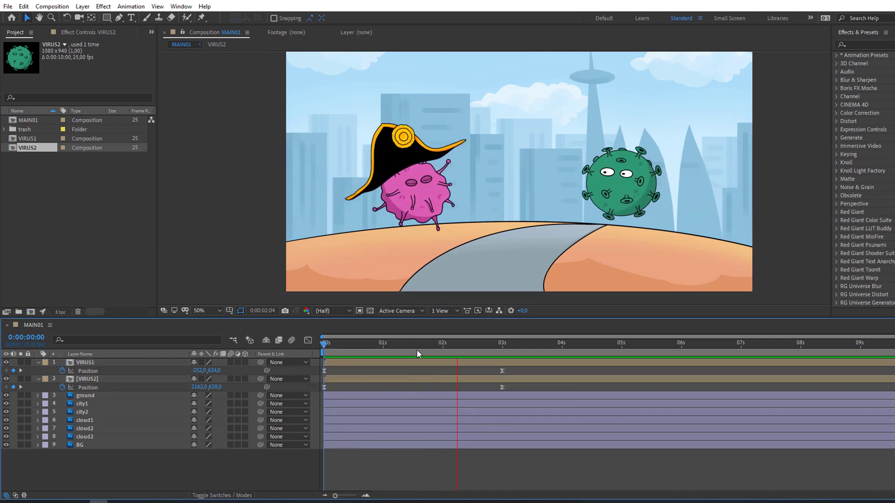
key(space)
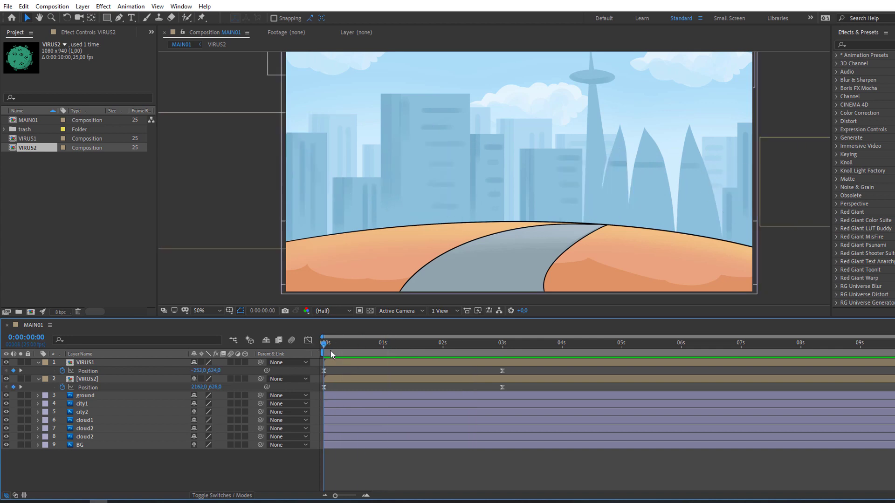
Step: Key VIRUS1's Position alternately lower and higher every ten frames up to 2:17, then preview
click(275, 364)
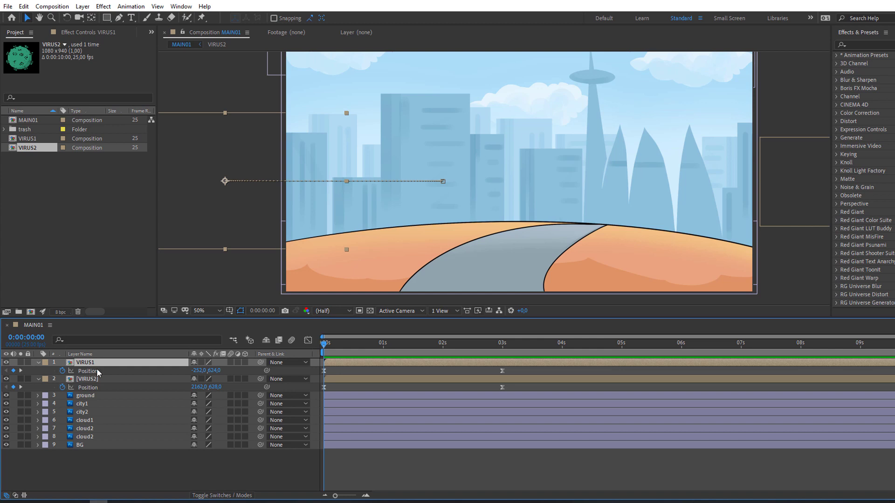
key(shift+Page_Down)
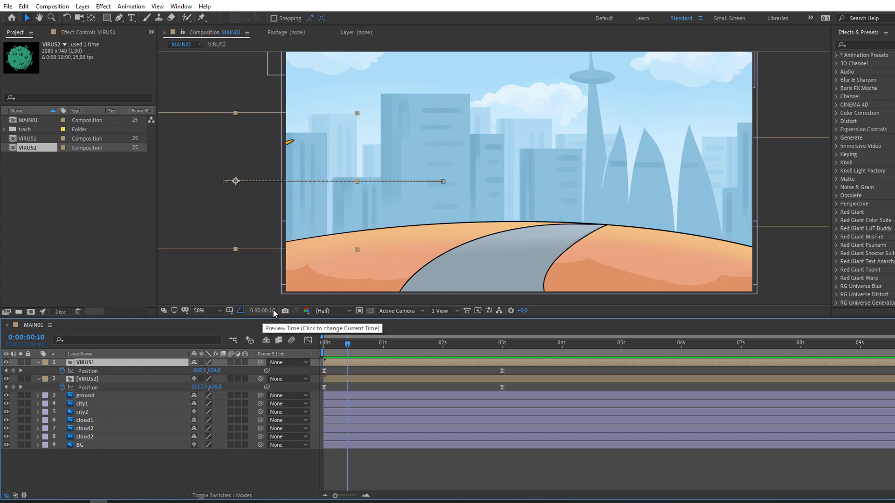
drag(210, 374, 247, 380)
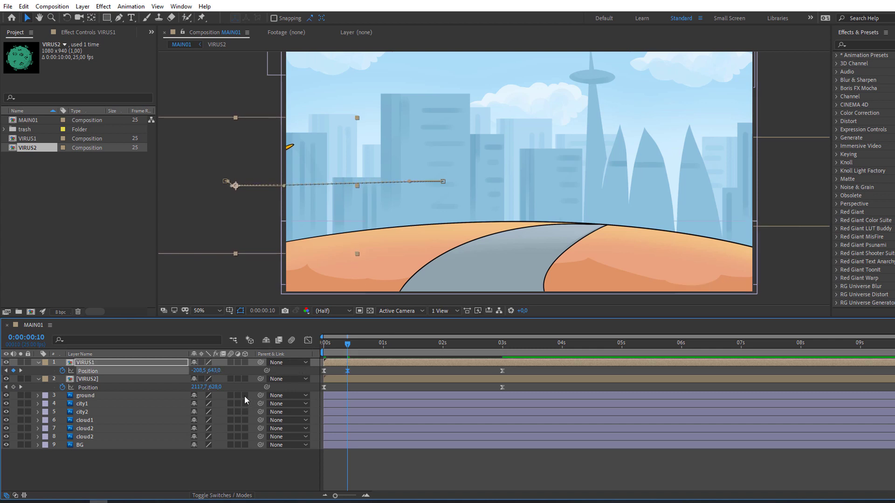
key(shift+Page_Down)
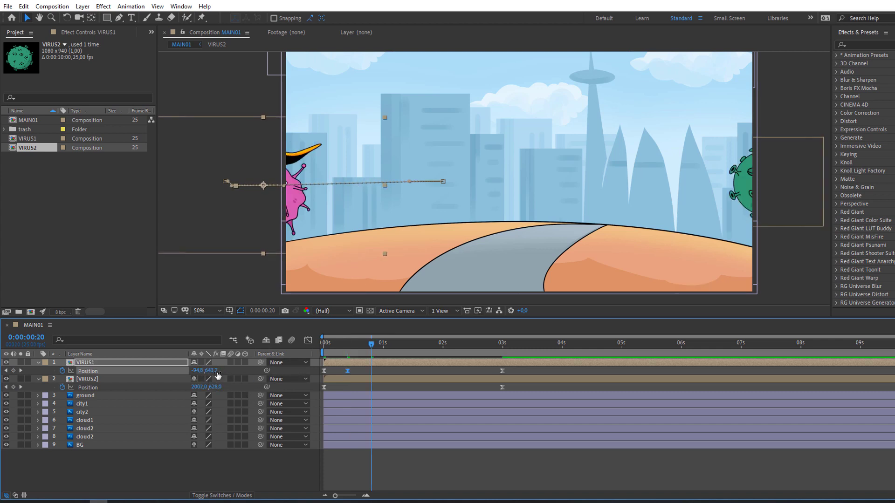
mouse_move(213, 371)
mouse_down()
mouse_move(225, 369)
mouse_move(203, 371)
mouse_up()
key(shift+Page_Down)
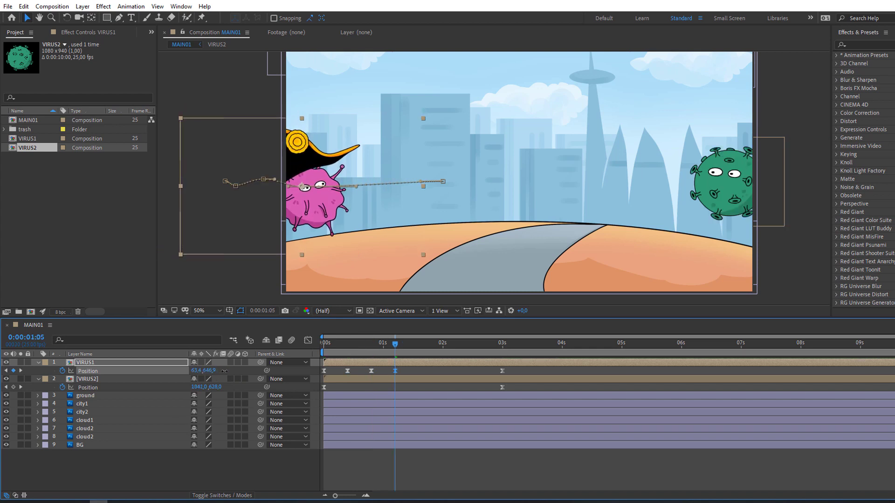
key(shift+Page_Down)
key(shift+Page_Down)
key(shift+Page_Down)
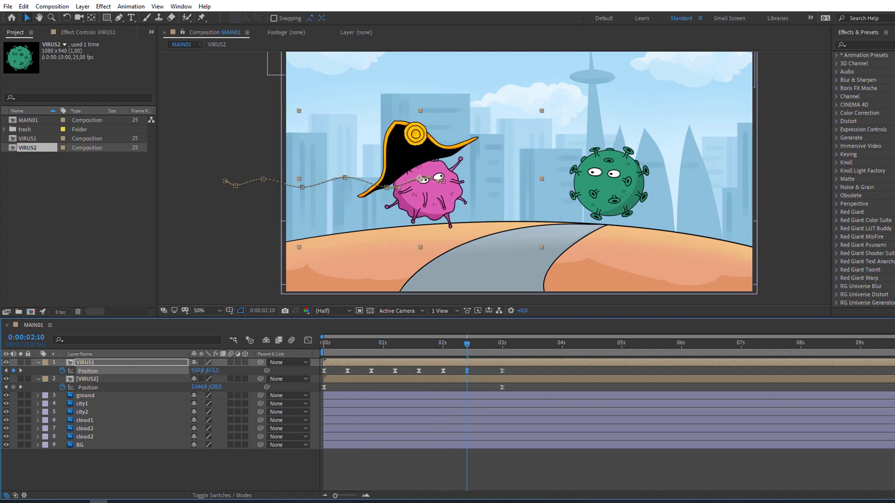
key(shift+Page_Down)
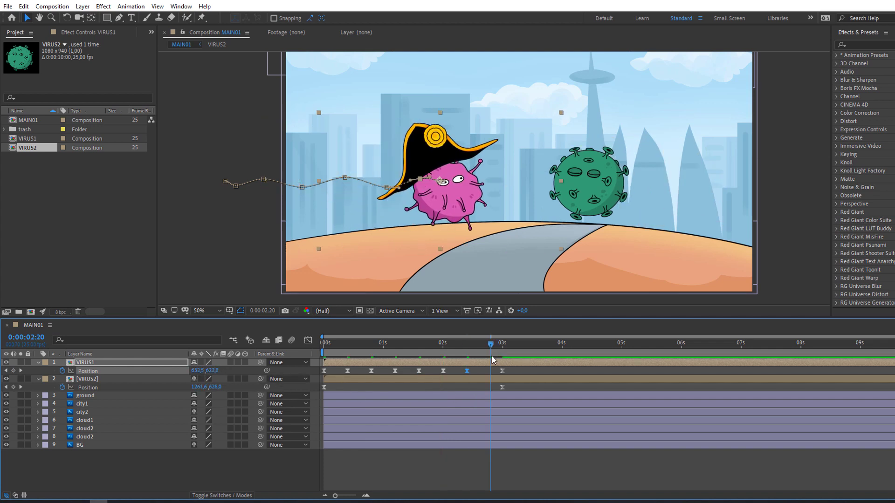
click(484, 345)
drag(218, 375, 225, 374)
key(space)
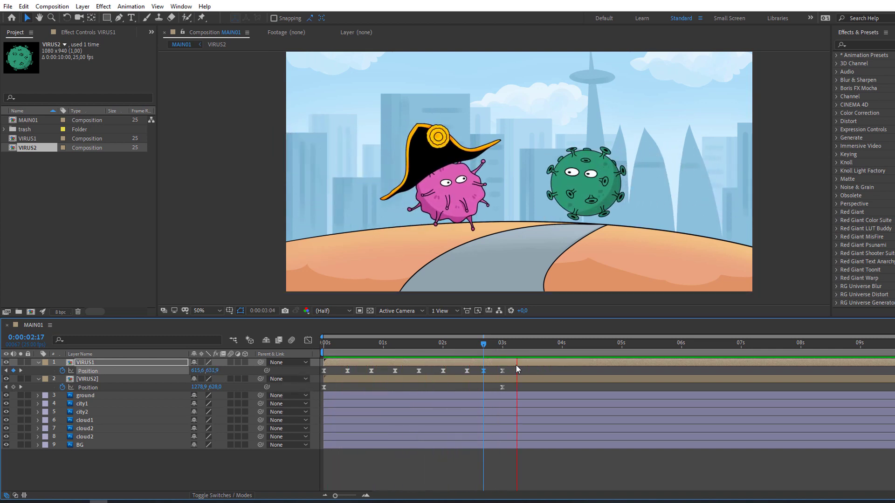
Step: Select VIRUS2 and key its Position lower at 10 frames and back up at 20 frames
key(space)
key(Home)
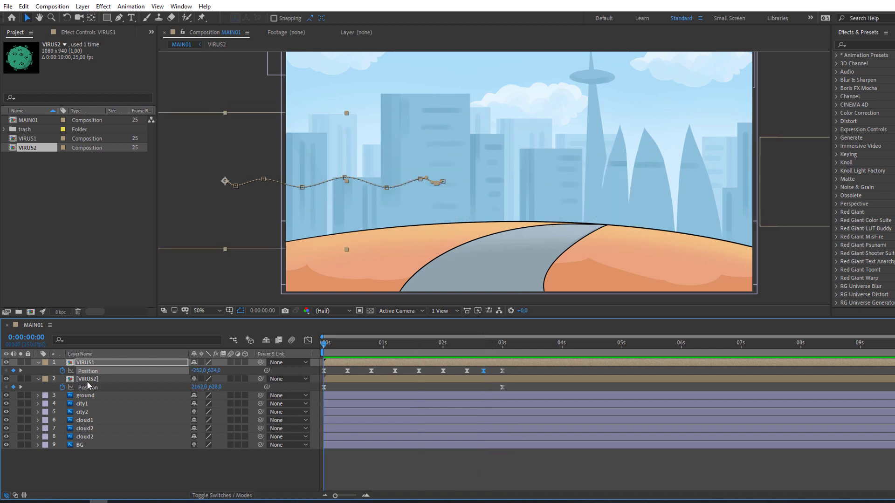
click(88, 379)
drag(706, 248, 497, 239)
key(v)
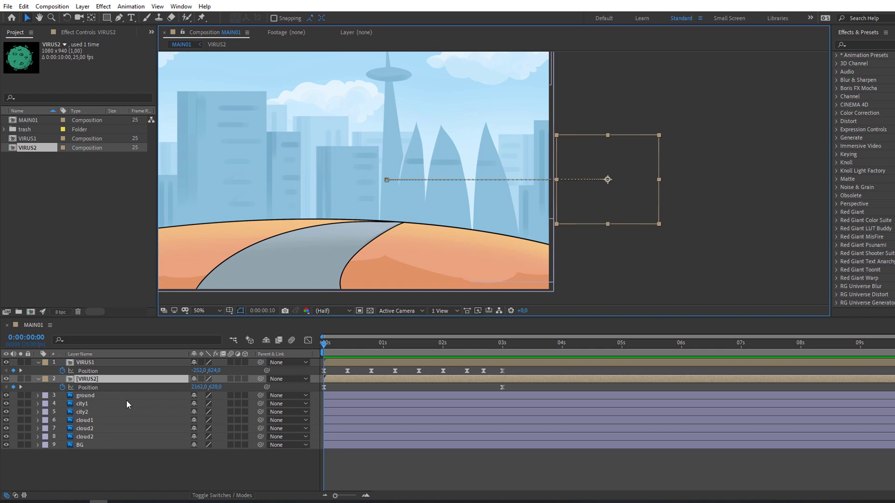
key(shift+Page_Down)
drag(216, 387, 223, 388)
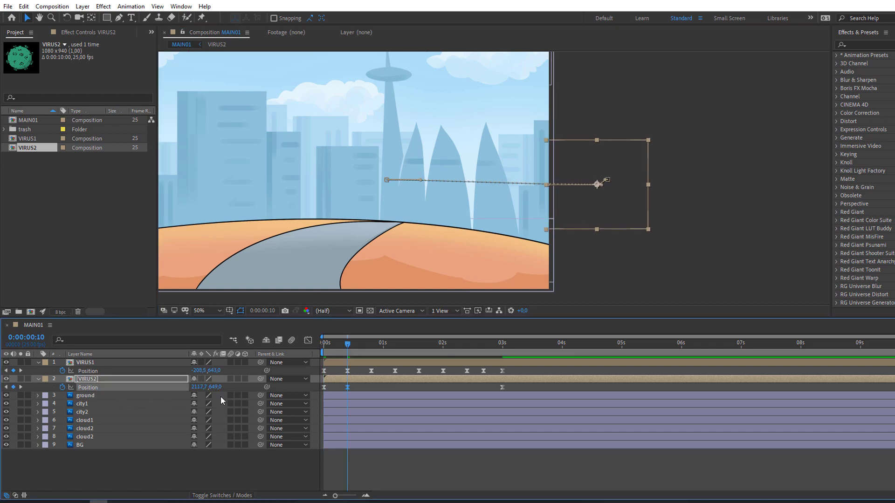
key(shift+Page_Down)
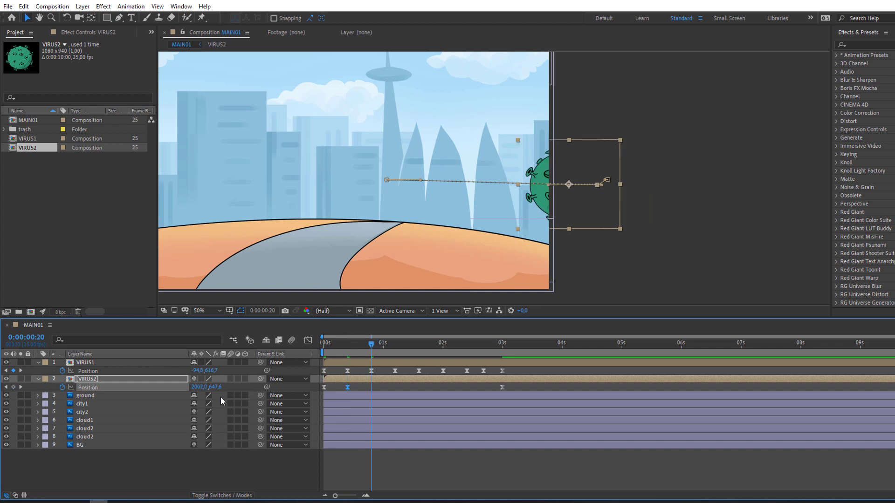
mouse_move(217, 393)
mouse_down()
mouse_move(208, 396)
mouse_move(226, 393)
mouse_move(206, 387)
mouse_move(236, 394)
mouse_move(203, 393)
mouse_move(222, 387)
mouse_up()
Step: Continue VIRUS2's bobbing keyframes through 2:17 and preview both viruses walking
key(shift+Page_Down)
key(shift+Page_Down)
key(shift+Page_Down)
key(shift+Page_Down)
key(Page_Down)
key(Page_Down)
key(Page_Down)
key(Page_Down)
key(Page_Down)
key(Page_Down)
key(Page_Down)
key(Page_Down)
key(Page_Up)
key(space)
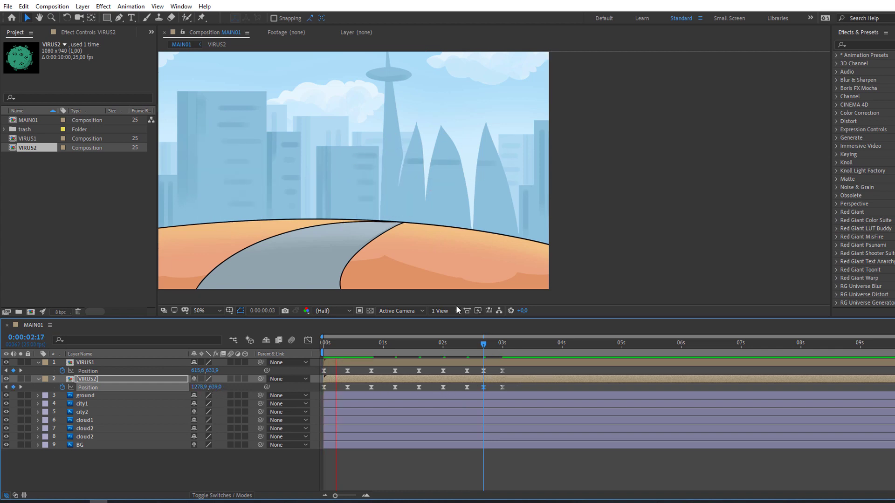
click(219, 311)
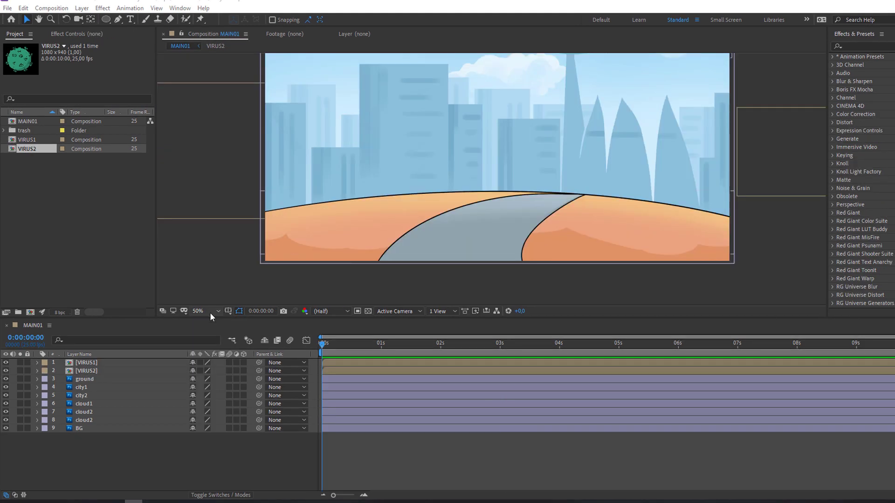
Step: Keyframe city1's Position at 0s and lower it by 40 at 6 seconds, ending the work area there
key(shift+slash)
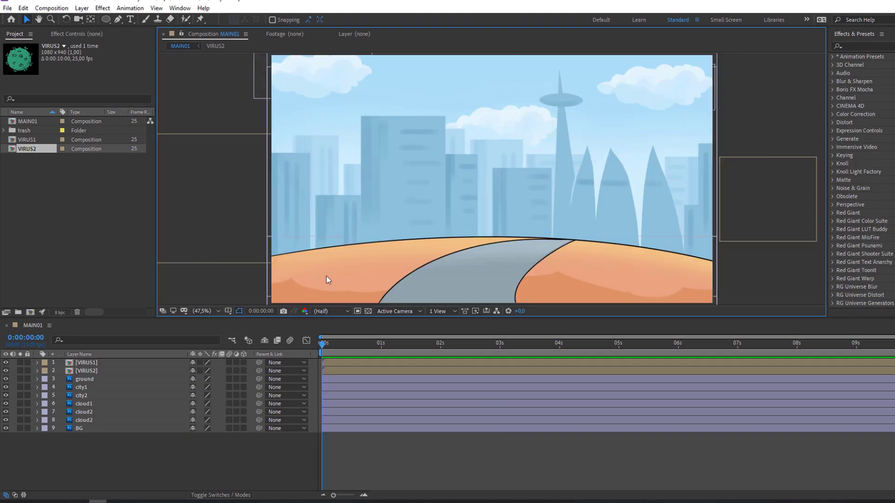
click(77, 387)
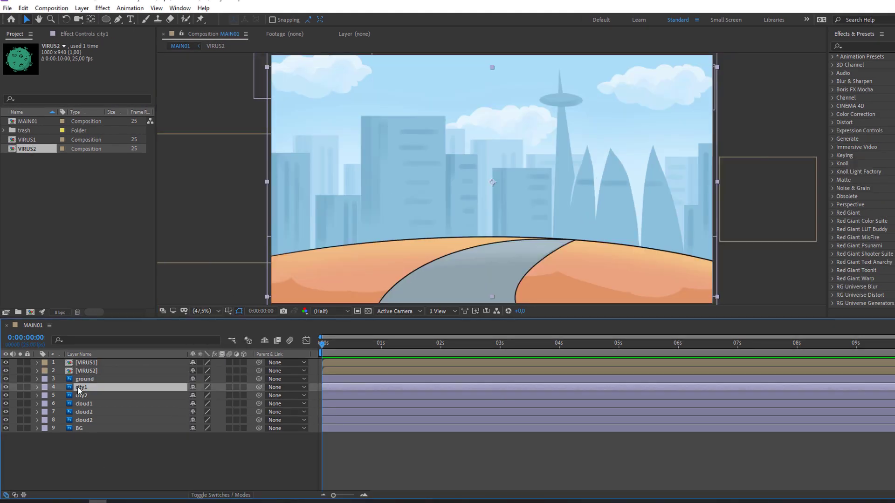
click(8, 389)
click(8, 389)
key(p)
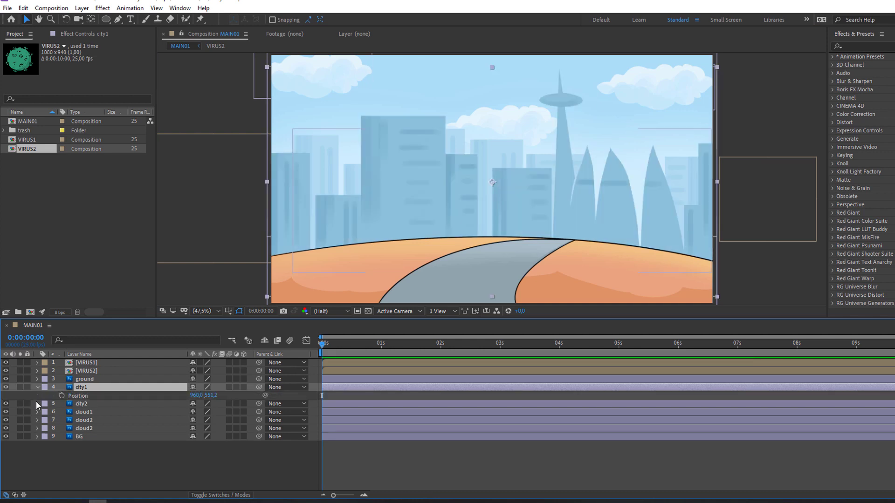
click(62, 396)
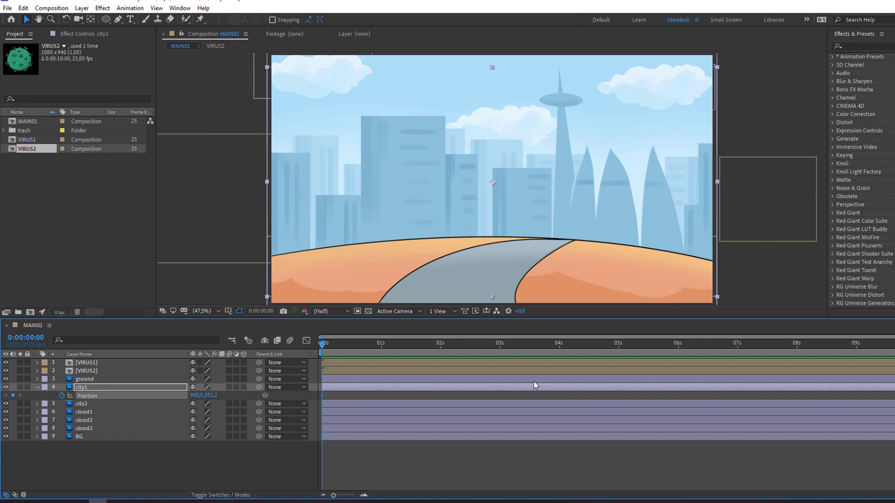
drag(486, 350, 678, 355)
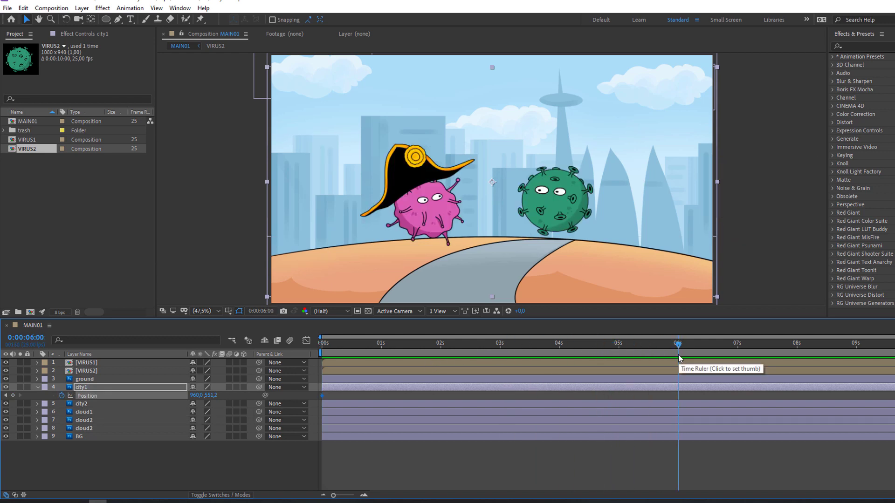
key(n)
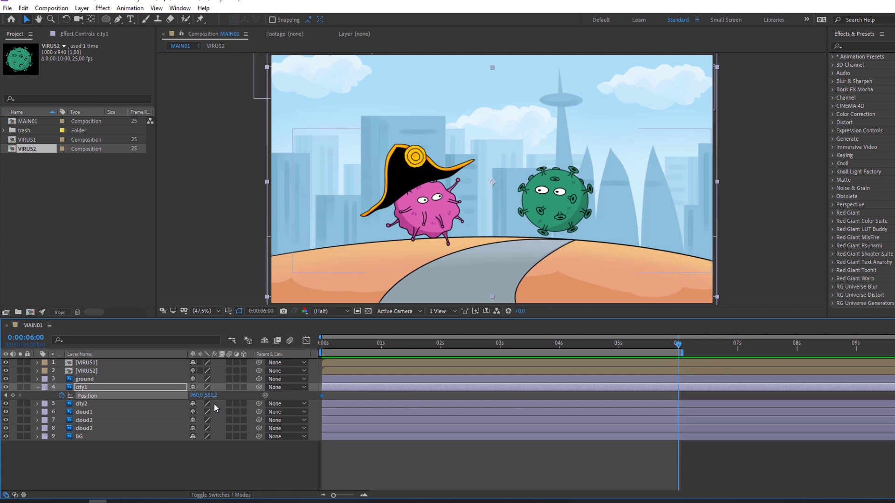
drag(215, 396, 230, 399)
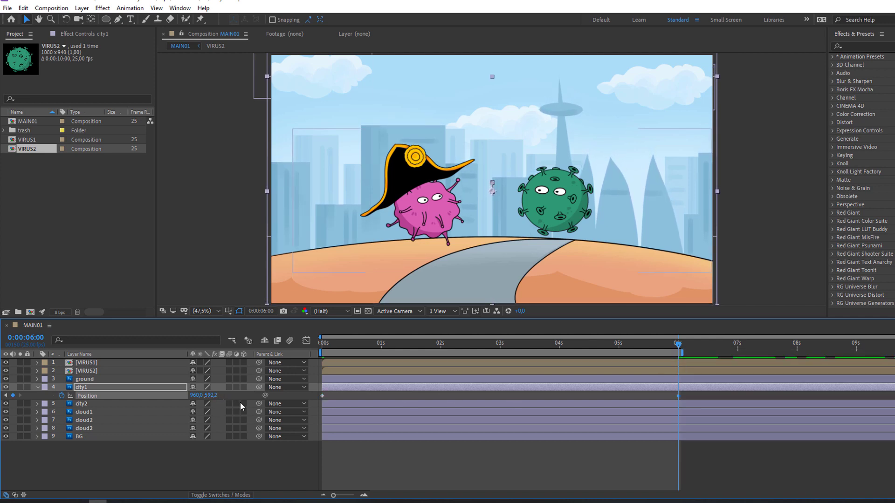
key(space)
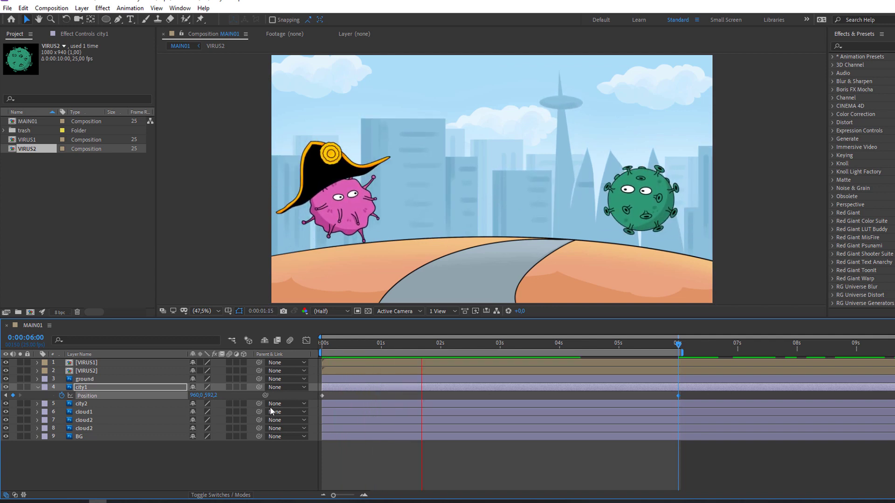
key(space)
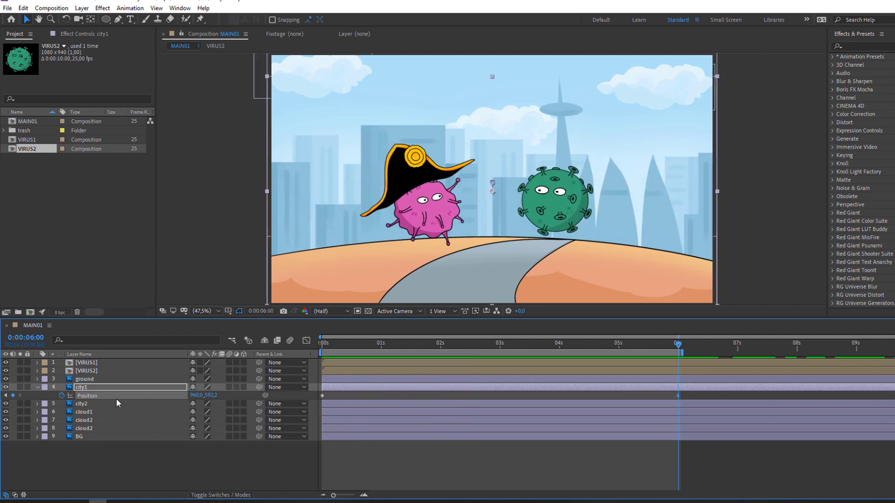
Step: Keyframe city2's Position at 0s and raise it at 6 seconds, then preview the parallax
click(78, 404)
key(Home)
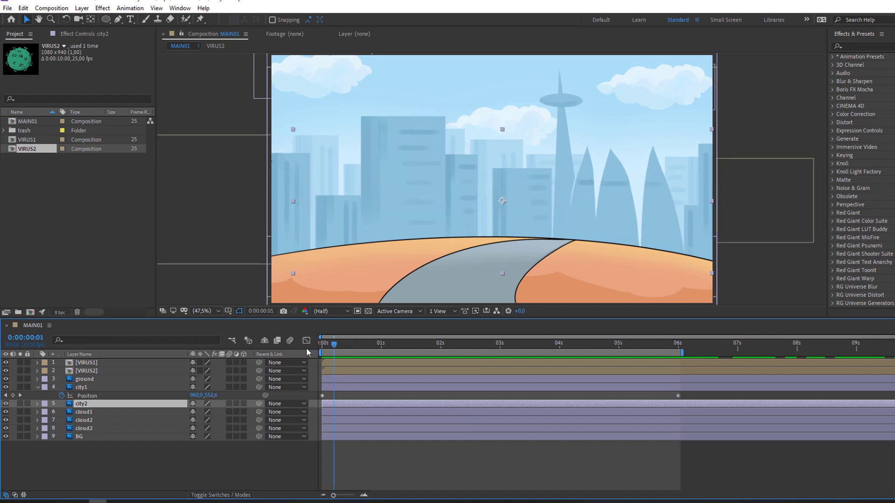
key(p)
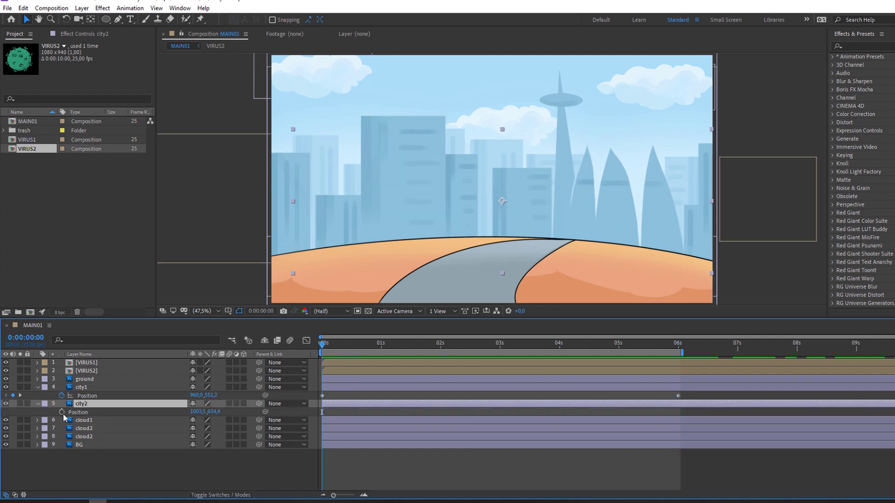
click(63, 412)
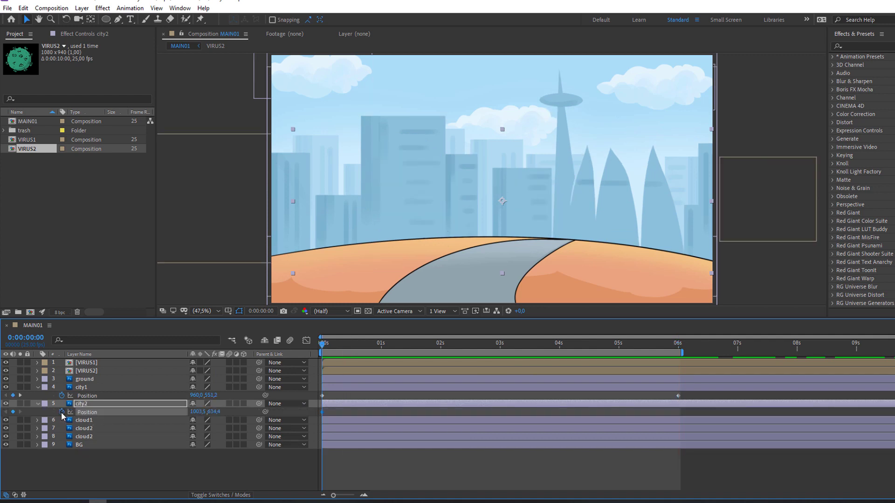
drag(340, 342, 678, 359)
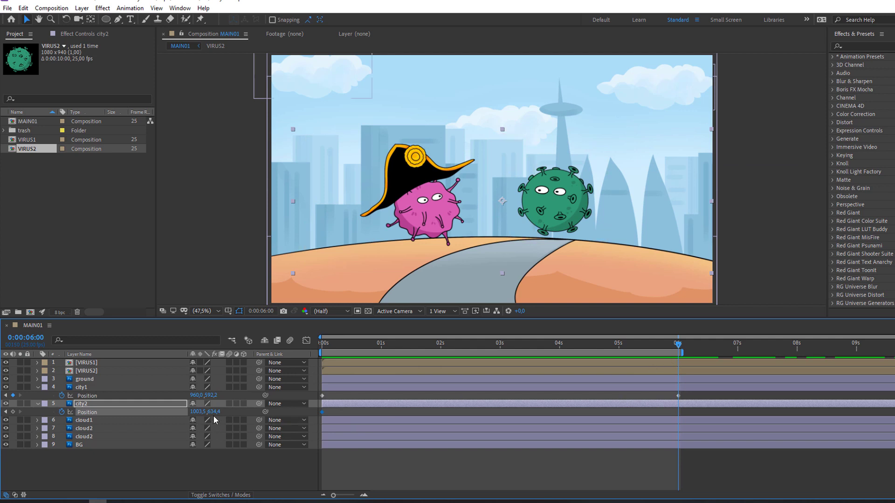
drag(214, 413, 185, 417)
key(space)
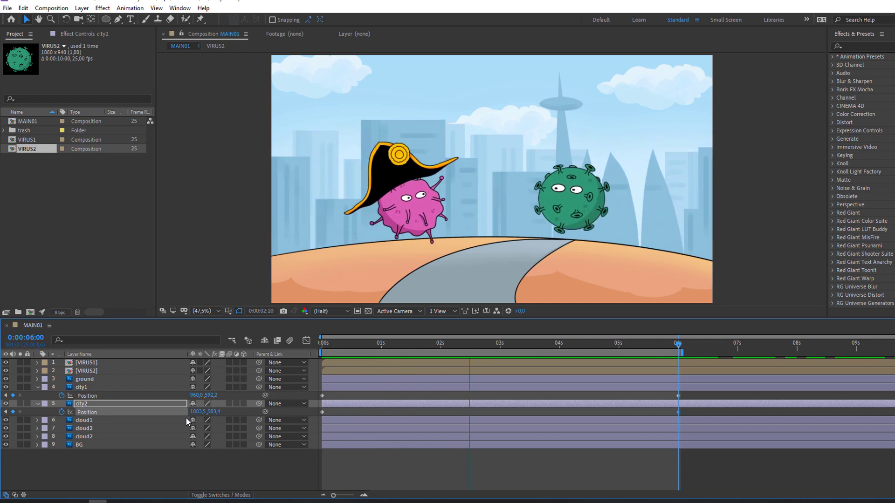
drag(379, 351, 29, 408)
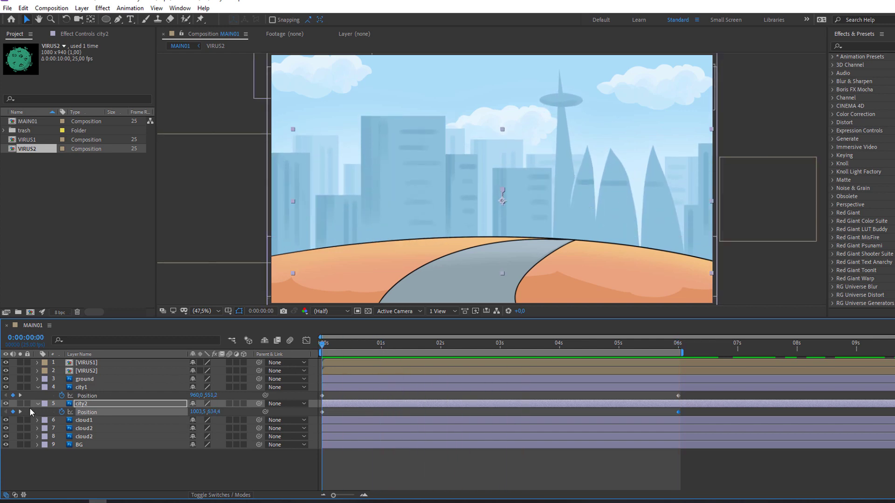
click(38, 388)
click(38, 396)
click(96, 406)
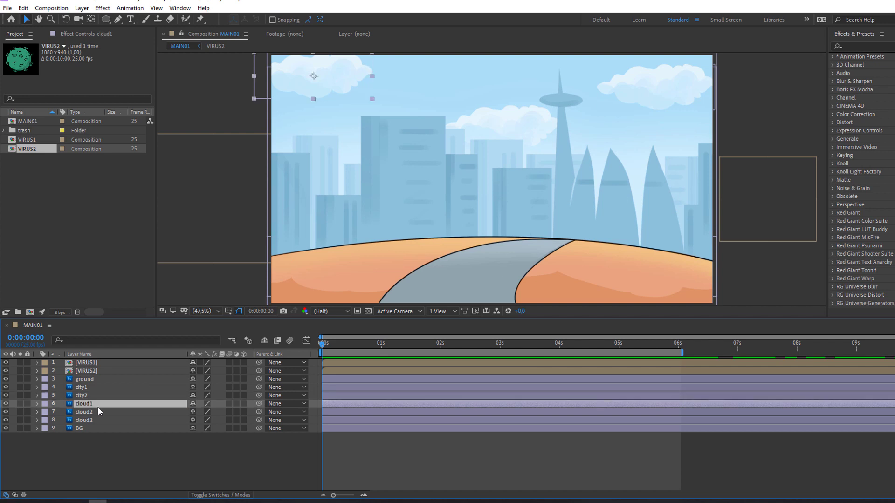
Step: Reveal Position for cloud1, cloud2 and the third cloud, renaming that layer cloud3
key(p)
click(90, 421)
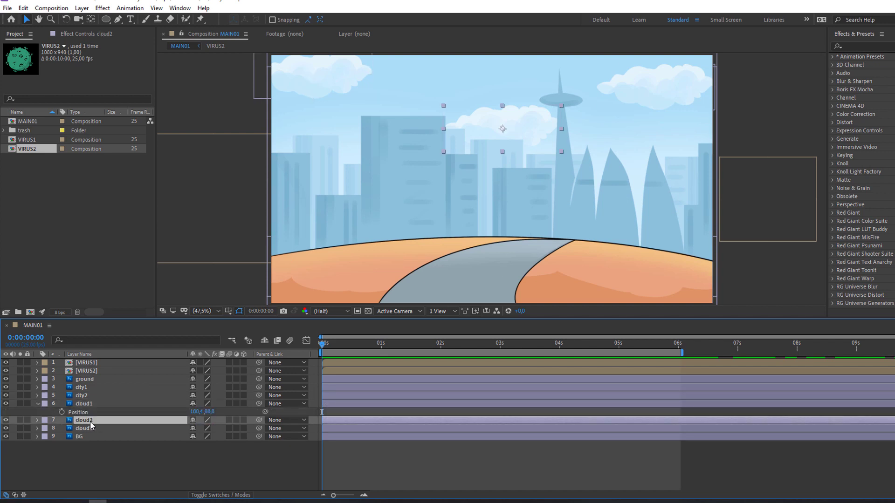
key(p)
click(91, 436)
key(p)
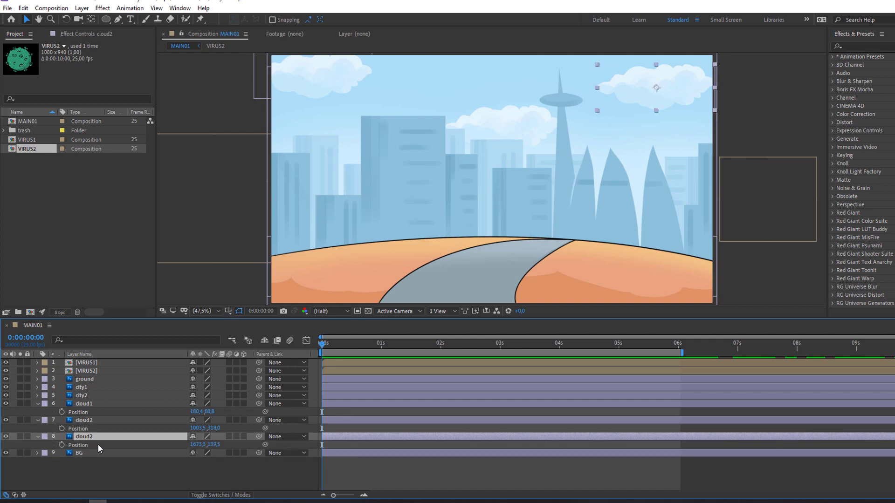
key(Return)
text(cloud3)
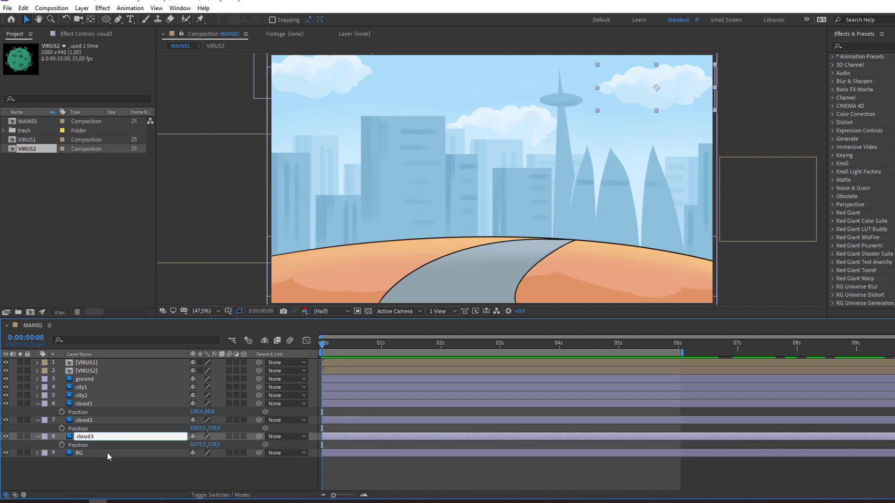
click(114, 474)
Step: Keyframe all three clouds' Position at 0s and shift them slightly left at 6 seconds
click(62, 445)
click(62, 428)
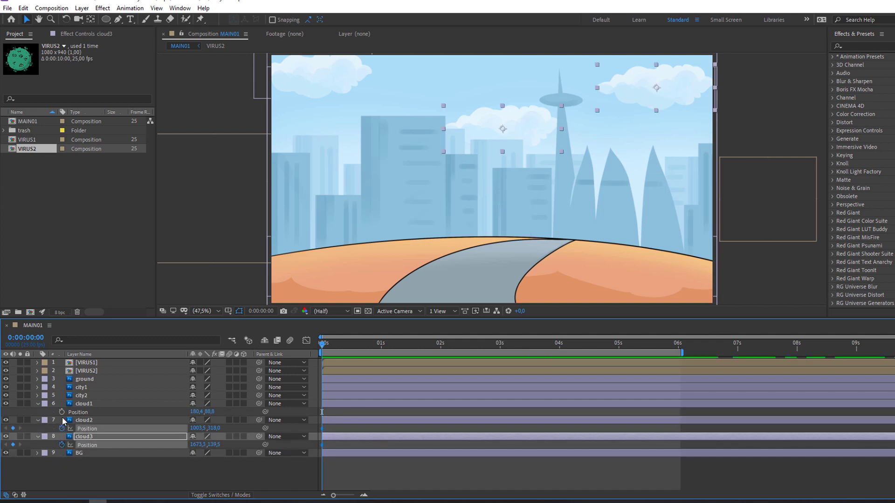
click(61, 412)
drag(340, 343, 680, 358)
click(199, 482)
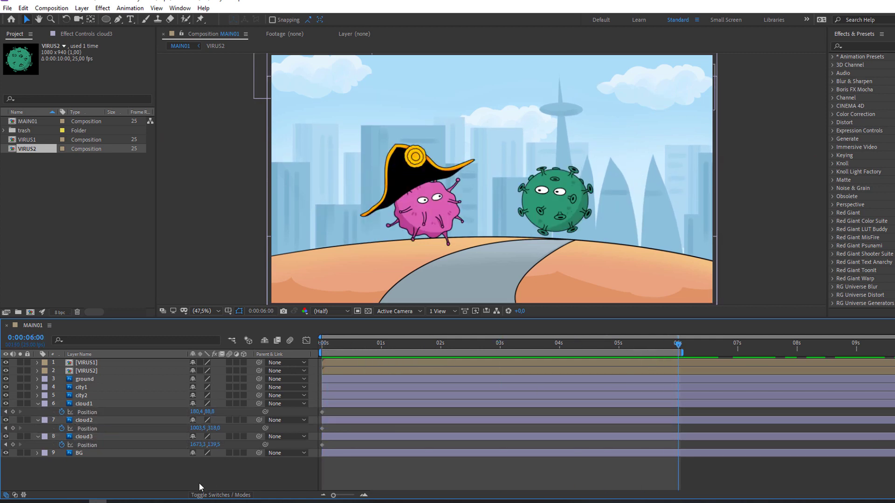
drag(196, 412, 138, 446)
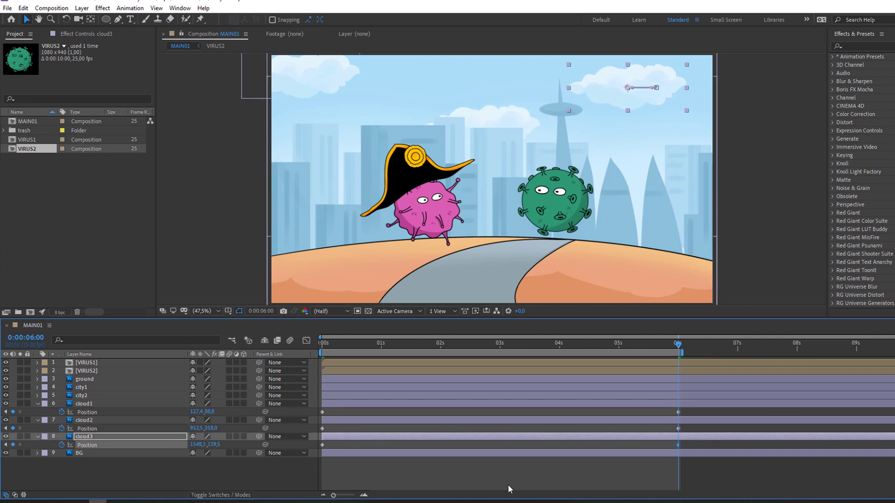
key(space)
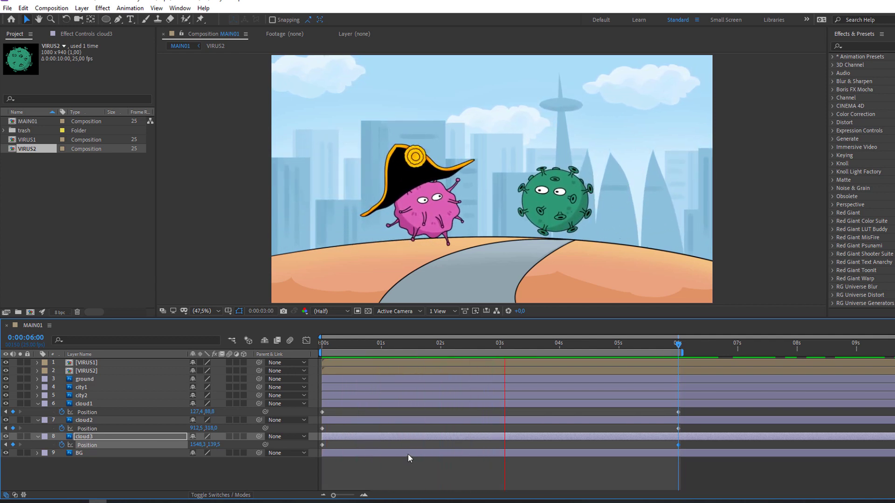
key(space)
Step: Apply Easy Ease to the cloud Position keyframes and preview the drift
drag(698, 412, 317, 457)
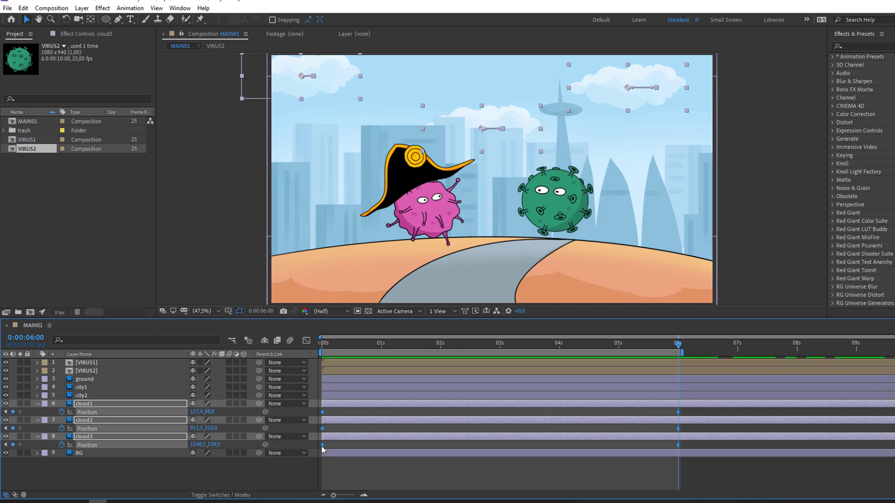
right_click(323, 445)
mouse_move(379, 440)
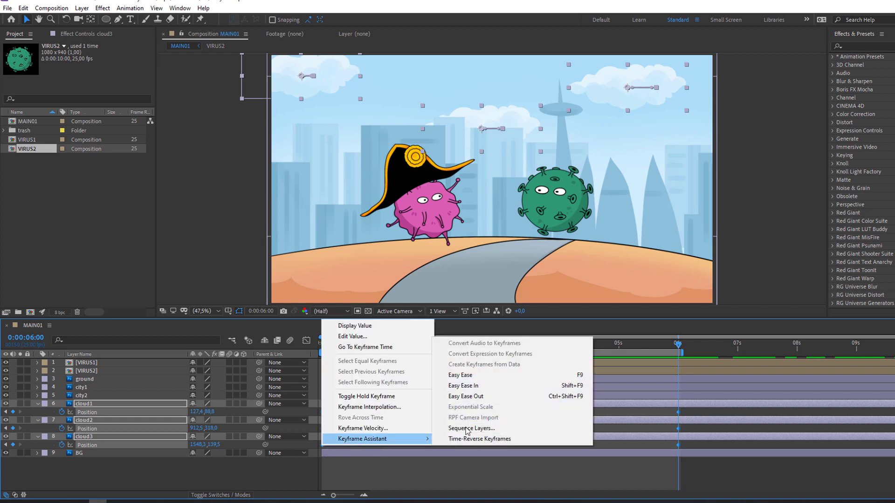
click(466, 373)
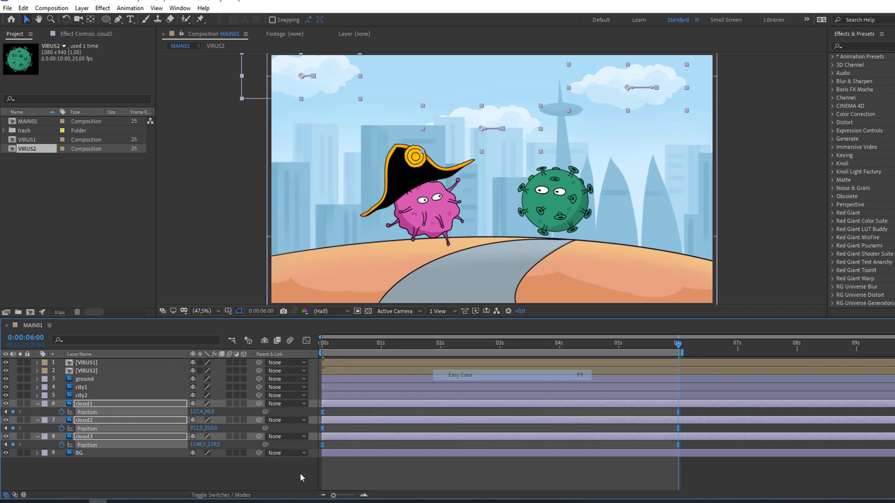
click(37, 405)
click(100, 474)
key(space)
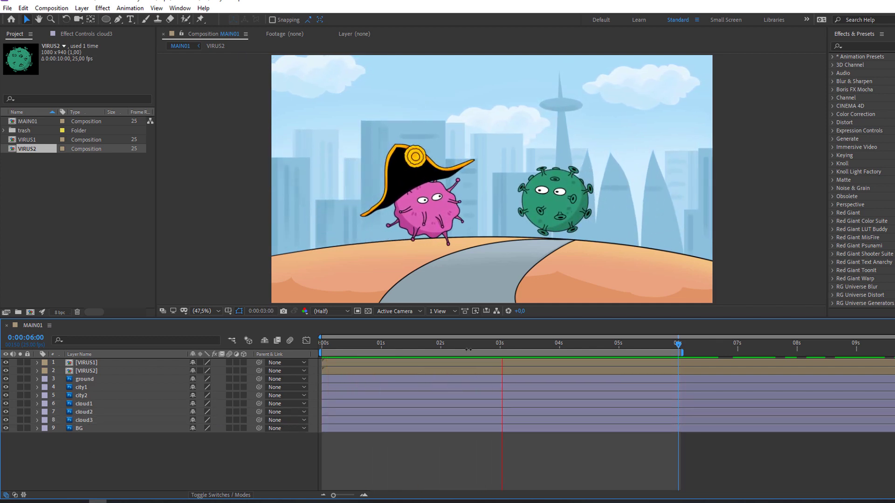
key(space)
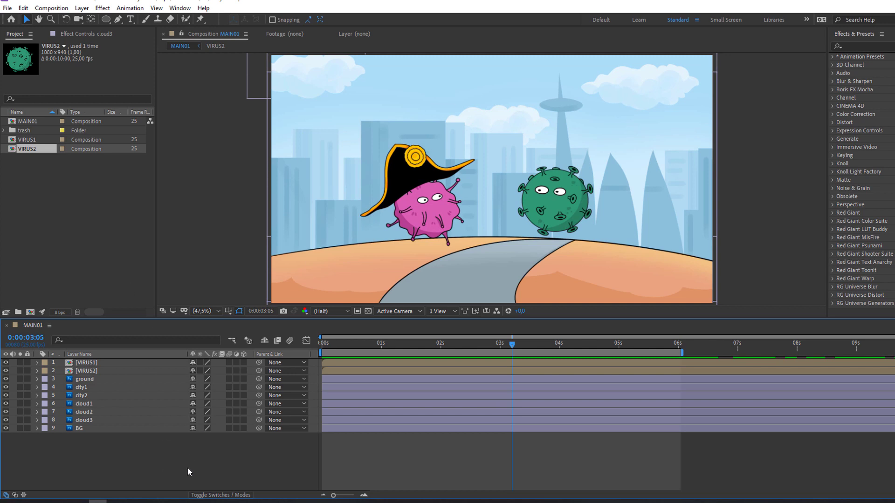
Step: Import Lipsync01.mov from the Lipsync folder via Import > File
click(87, 197)
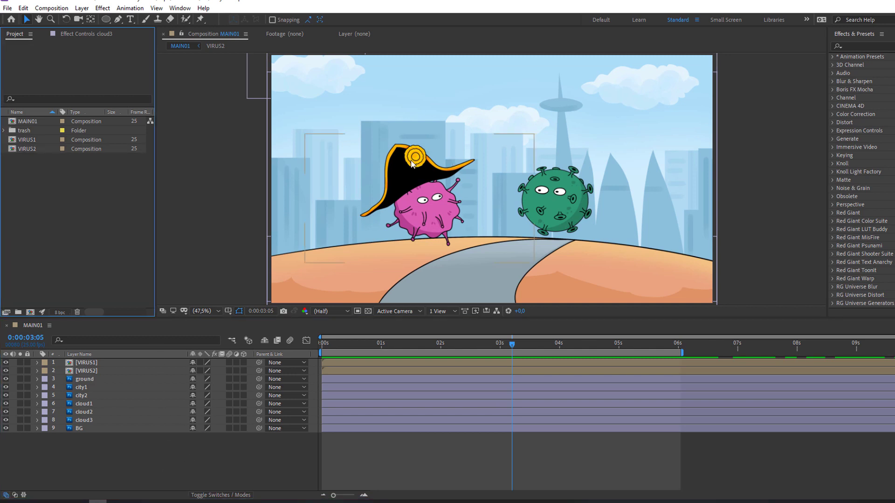
right_click(50, 188)
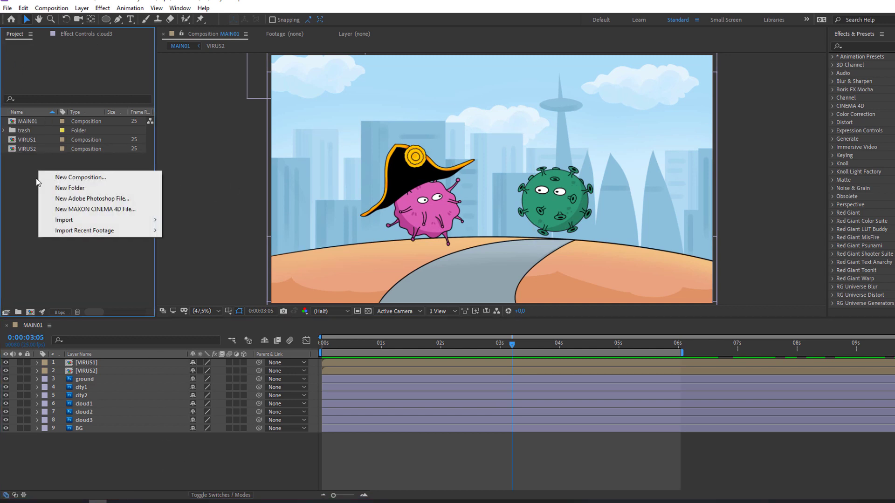
mouse_move(66, 219)
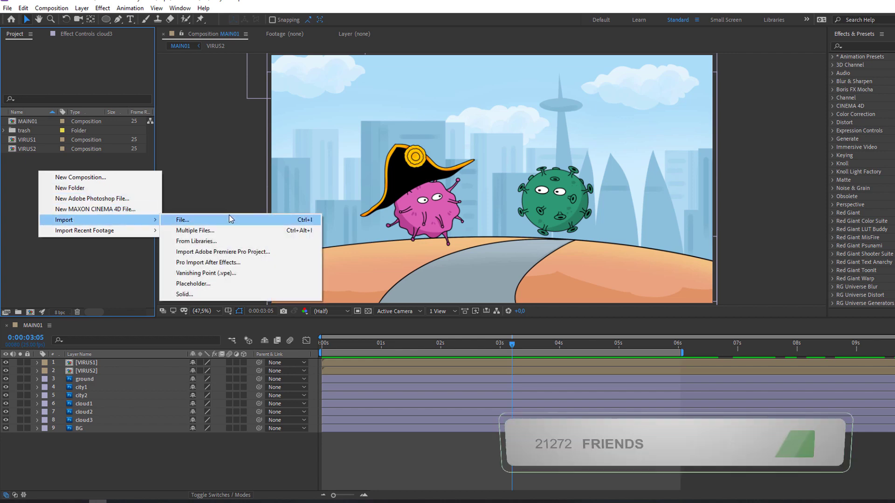
click(286, 221)
double_click(70, 40)
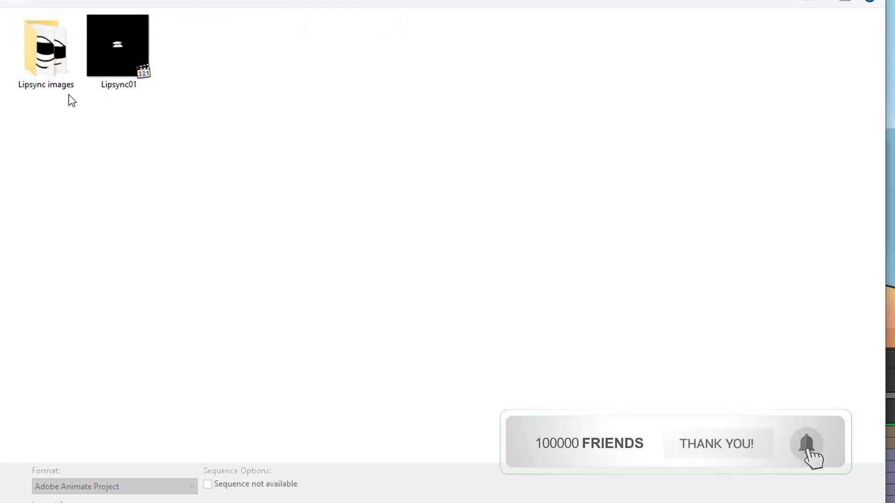
click(50, 71)
click(108, 104)
double_click(108, 70)
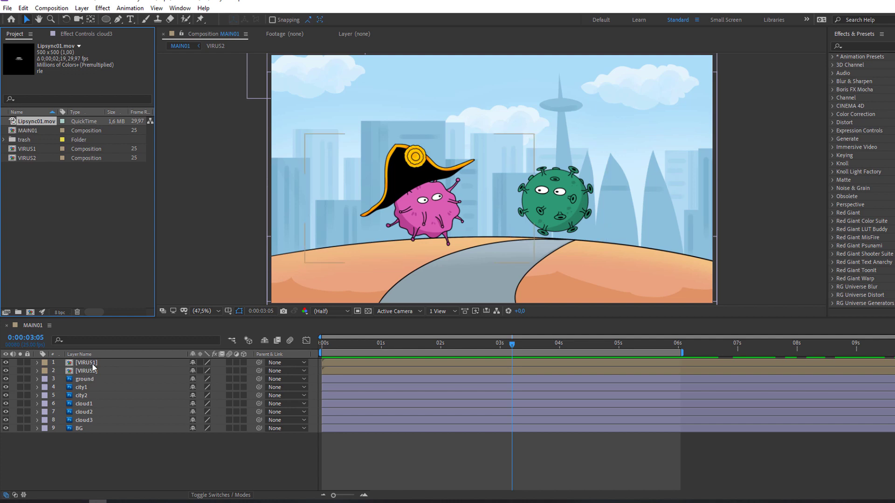
Step: Add Lipsync01.mov to VIRUS1 as the top layer, starting around 3 seconds
double_click(87, 363)
key(Page_Up)
click(30, 121)
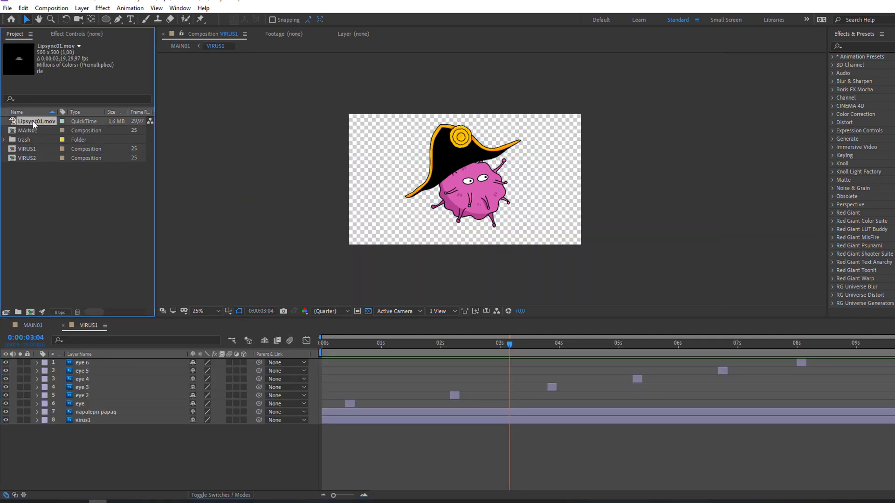
drag(37, 121, 91, 362)
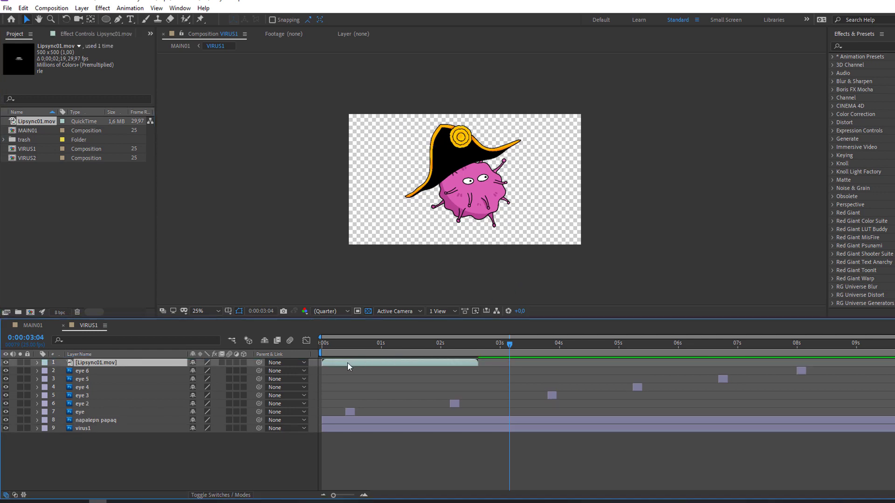
drag(334, 364, 495, 368)
Step: Scale the Lipsync01 mouth to 48%, check the mouth shapes, and return to MAIN01
scroll(447, 189, up, 2)
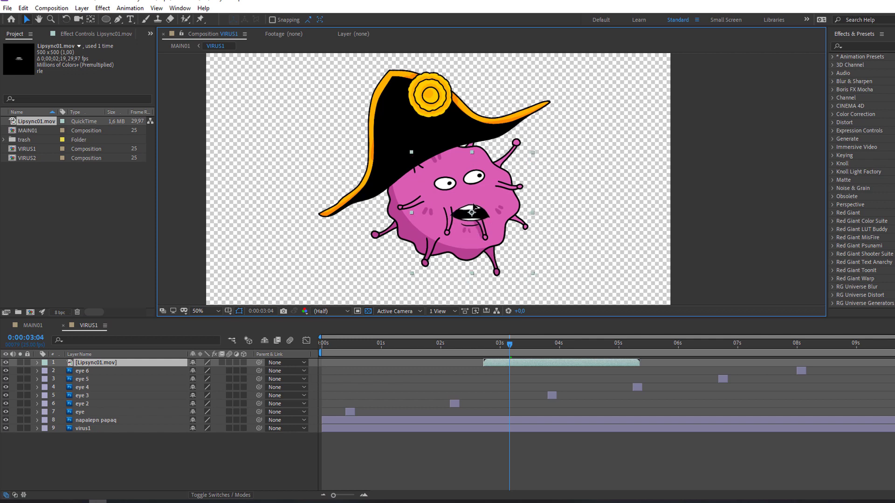
scroll(452, 252, up, 1)
drag(452, 252, 437, 207)
click(93, 363)
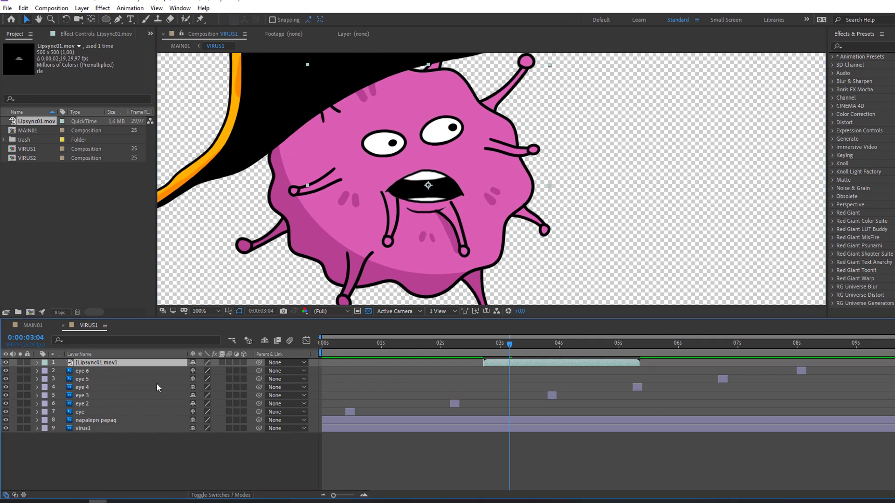
key(s)
drag(205, 371, 181, 371)
drag(509, 345, 530, 351)
click(33, 325)
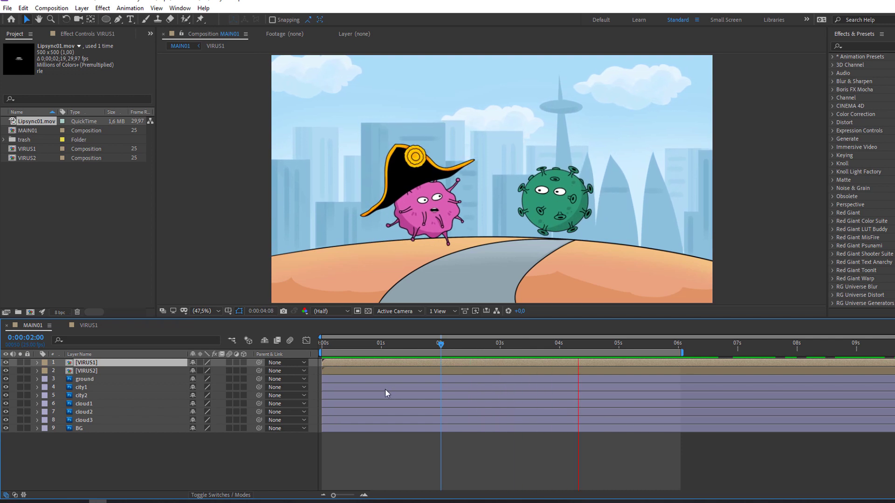
Step: Stop the preview and import 3.png from the Lipsync images folder via Import > File
click(65, 270)
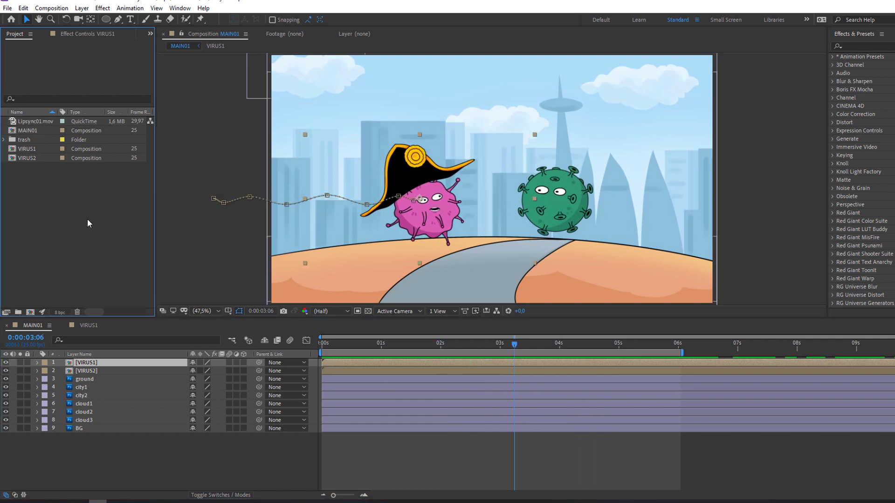
right_click(74, 199)
right_click(68, 193)
mouse_move(88, 247)
click(219, 240)
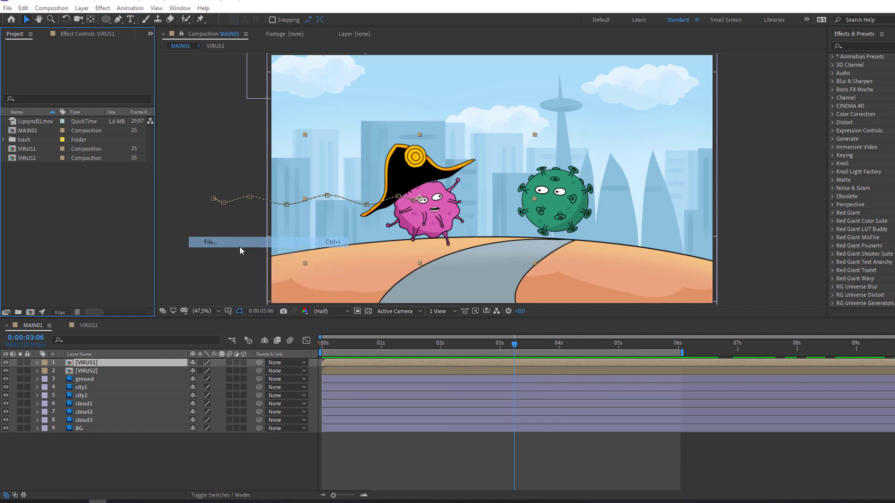
double_click(62, 77)
click(234, 58)
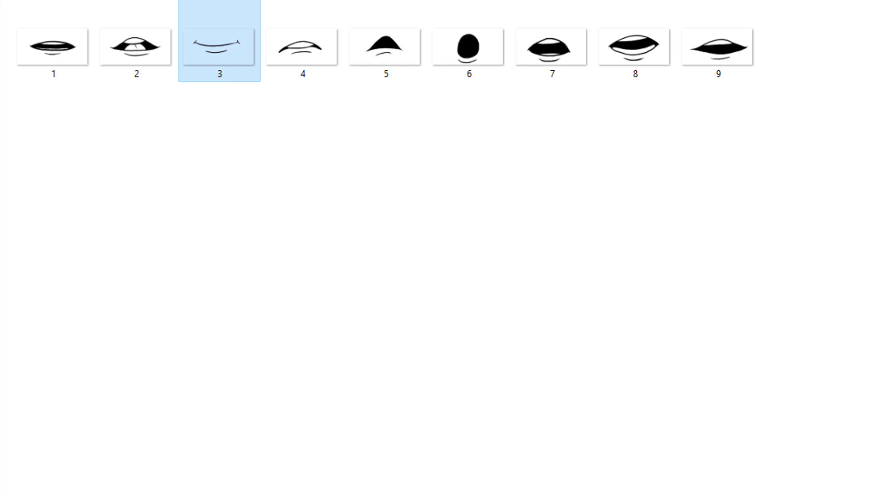
key(Return)
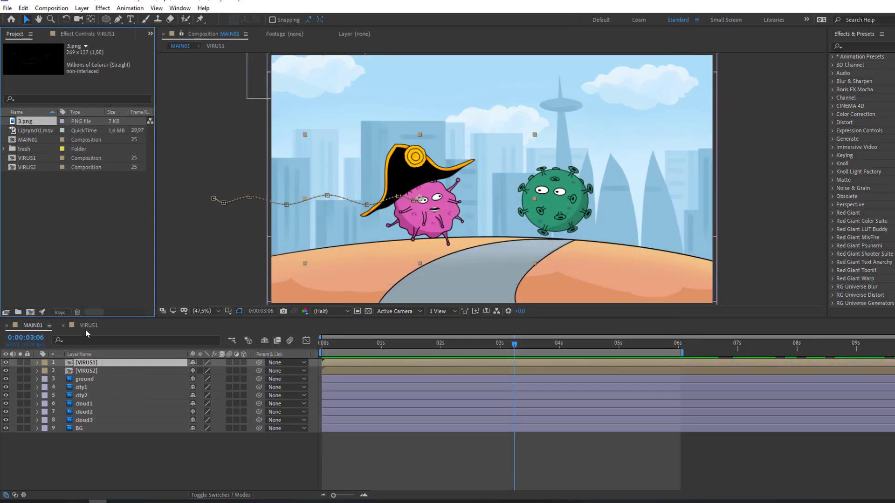
Step: Add 3.png to VIRUS1 as the top layer and show Lipsync01's Position value
click(88, 325)
drag(28, 124, 91, 361)
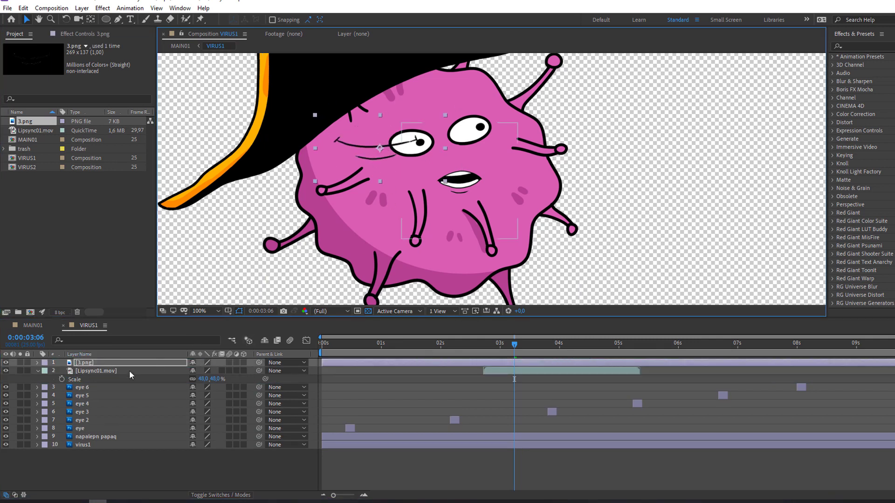
click(96, 371)
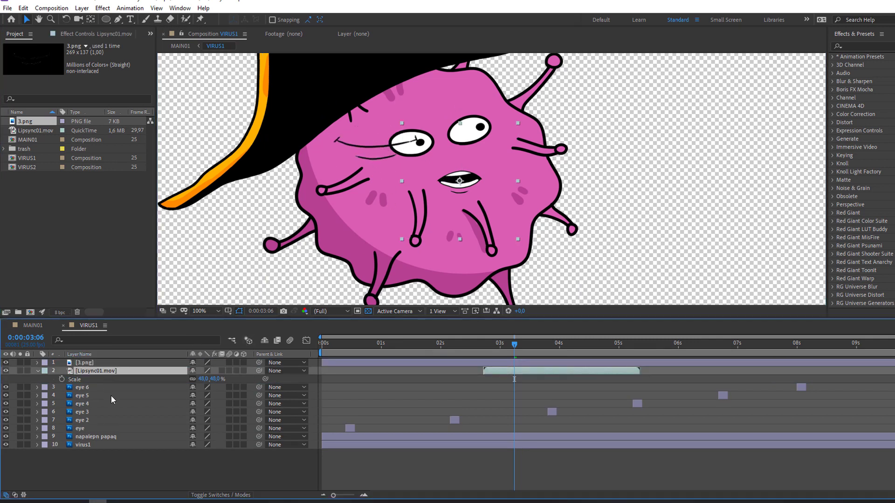
key(p)
click(82, 382)
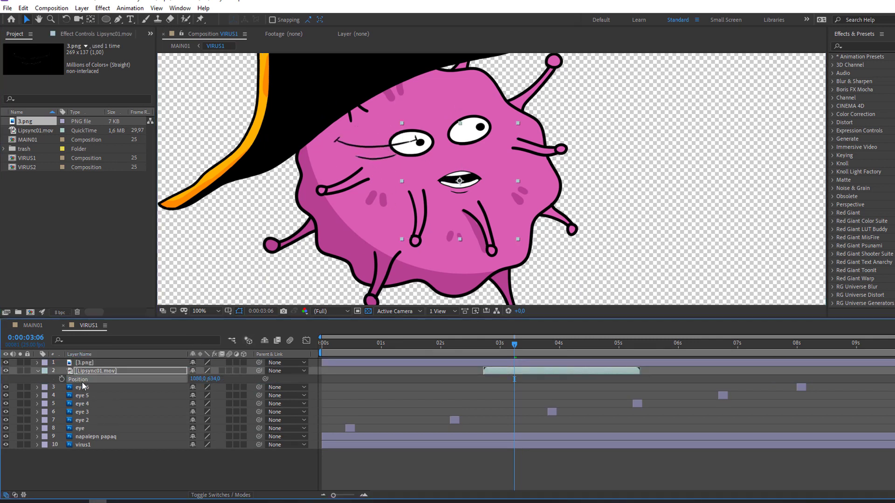
Step: Paste the lip-sync clip's position onto the 3.png smile and scale it to 48%
click(38, 371)
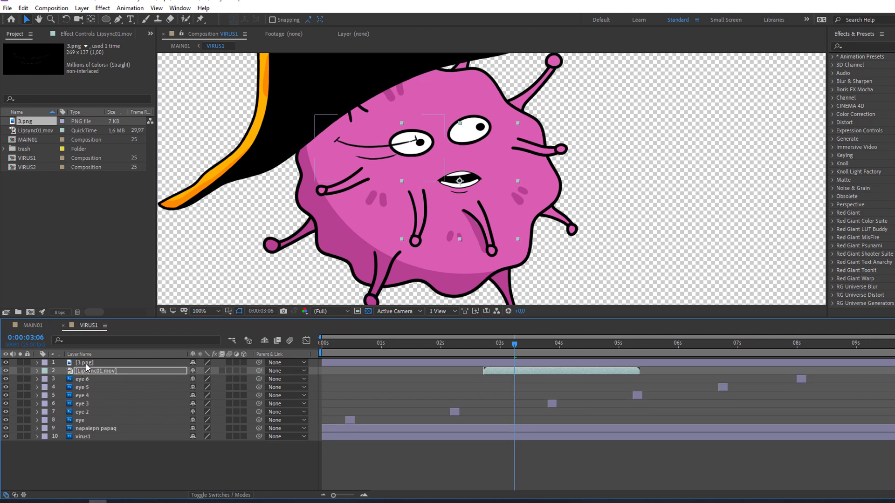
click(86, 363)
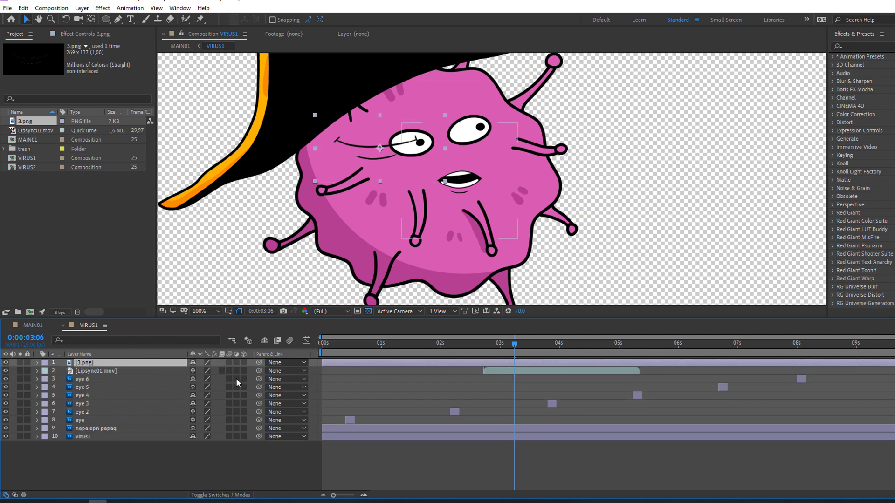
key(ctrl+v)
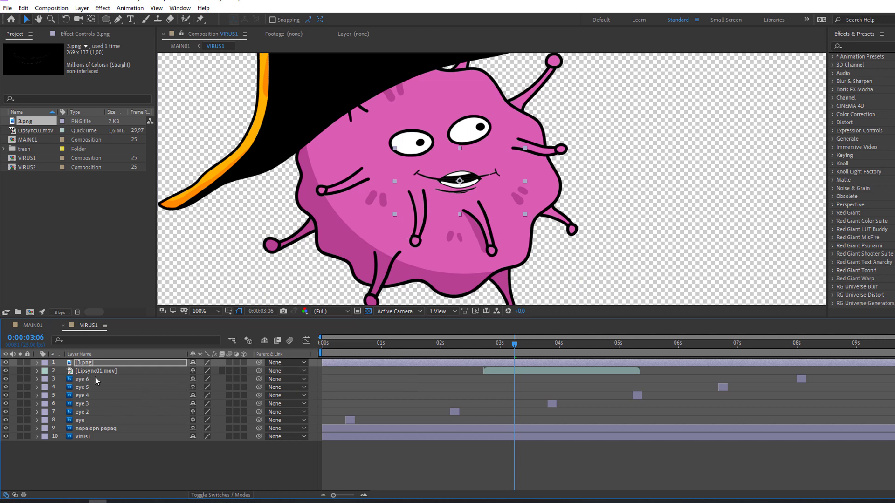
key(s)
key(s)
key(s)
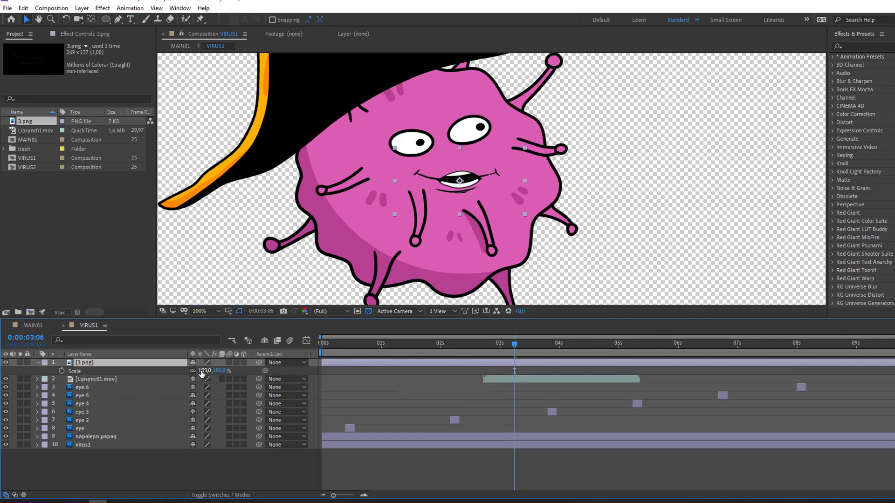
click(202, 370)
text(48)
key(Return)
Step: Split the smile layer at 0:00:02:18 and trim the later copy to start near 5 seconds
click(472, 349)
click(484, 348)
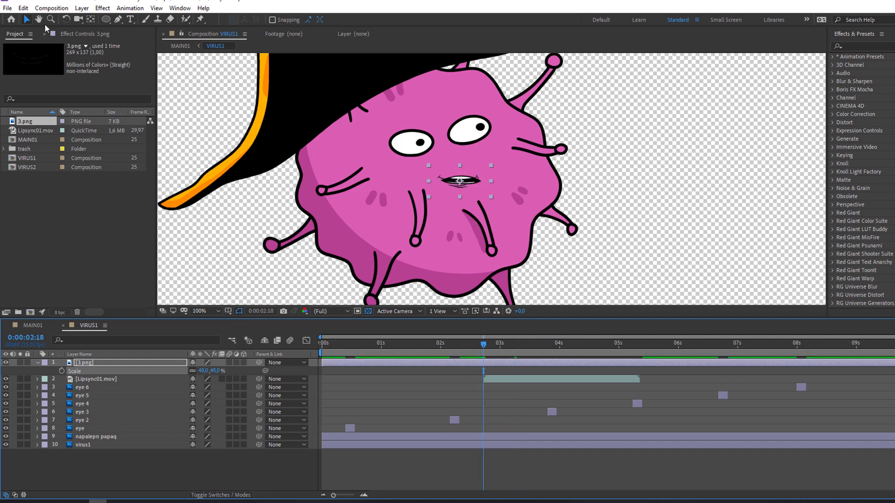
click(23, 8)
click(46, 144)
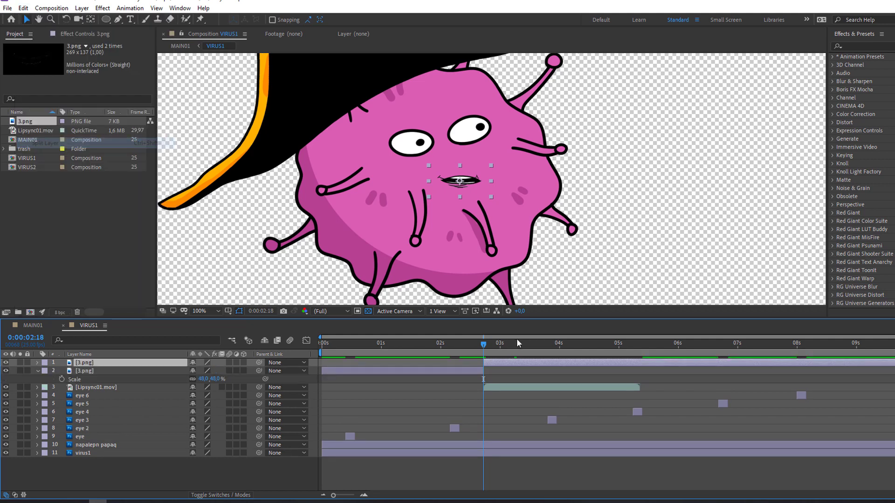
drag(538, 363, 640, 363)
Step: Preview the pink virus's mouth change near 5 seconds, then play the MAIN01 scene
click(623, 349)
key(space)
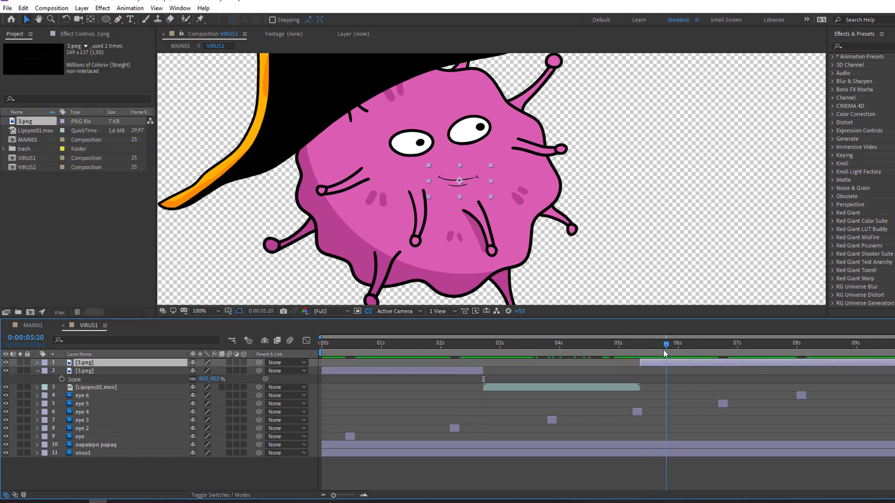
key(Home)
click(44, 325)
key(space)
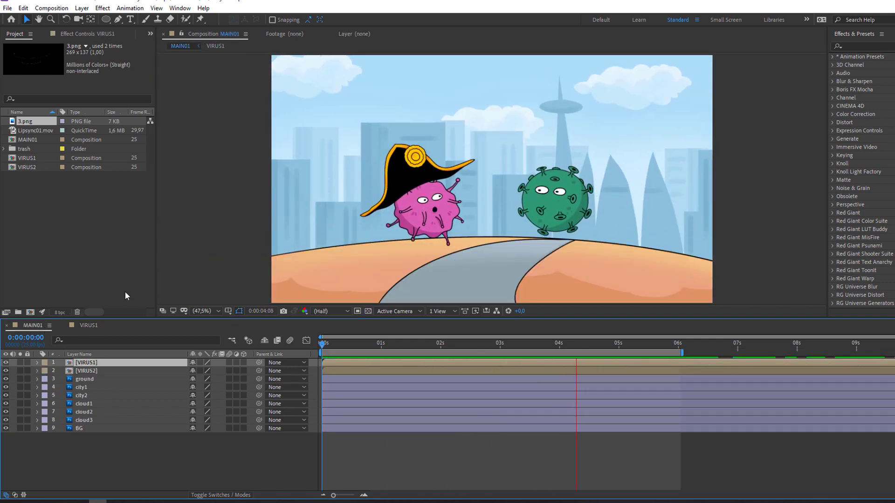
Step: Select Lipsync01.mov and both 3.png layers in VIRUS1, then close the VIRUS1 tab
click(87, 325)
drag(401, 343, 52, 387)
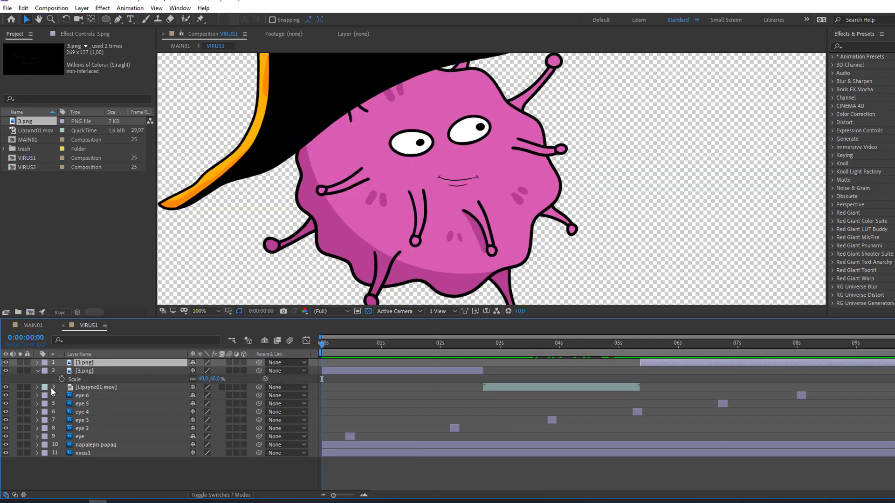
click(38, 371)
click(100, 378)
ctrl+click(89, 371)
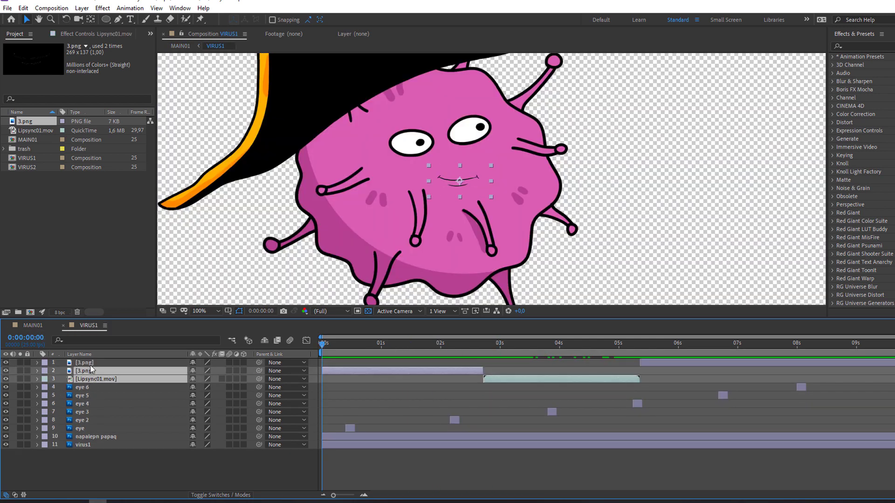
ctrl+click(93, 363)
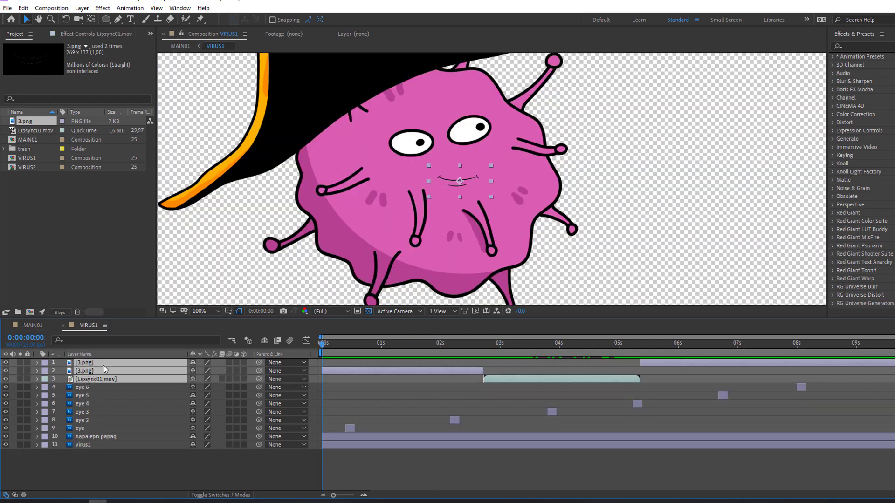
click(63, 326)
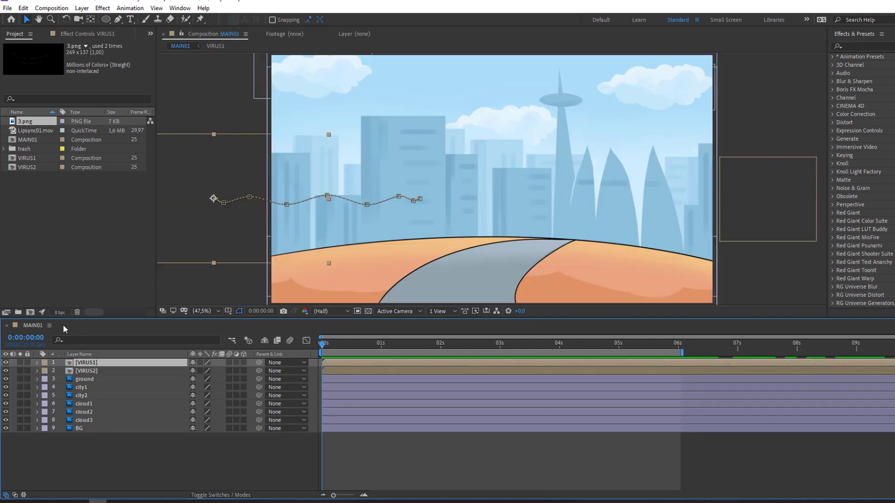
Step: In VIRUS2, move the mouth onto the green face, parent both smiles to Lipsync01.mov, scale to 73%
double_click(89, 371)
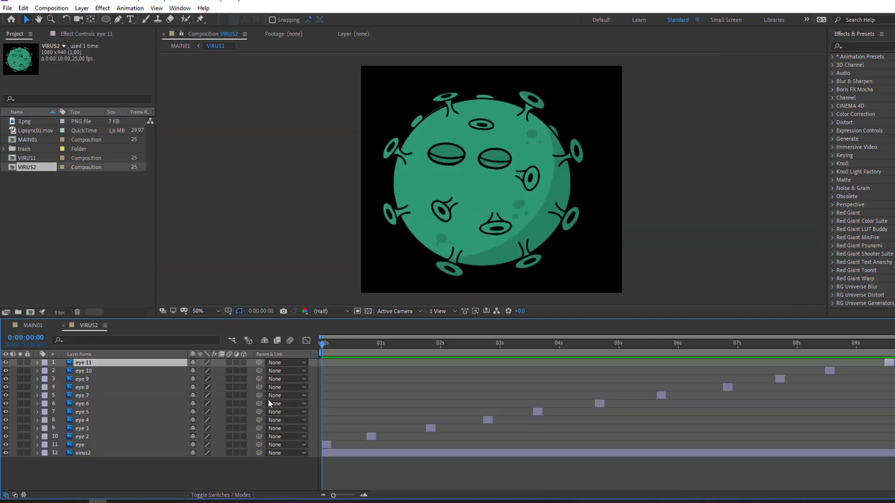
drag(628, 220, 462, 192)
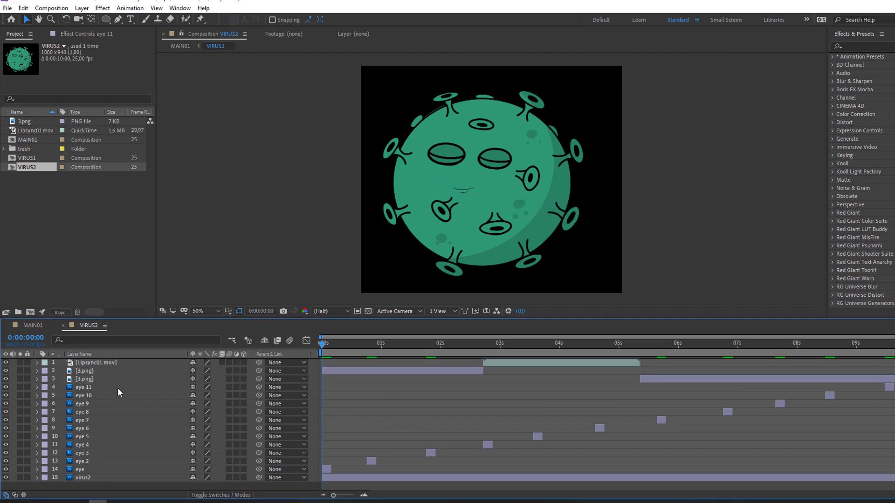
click(88, 379)
shift+click(86, 373)
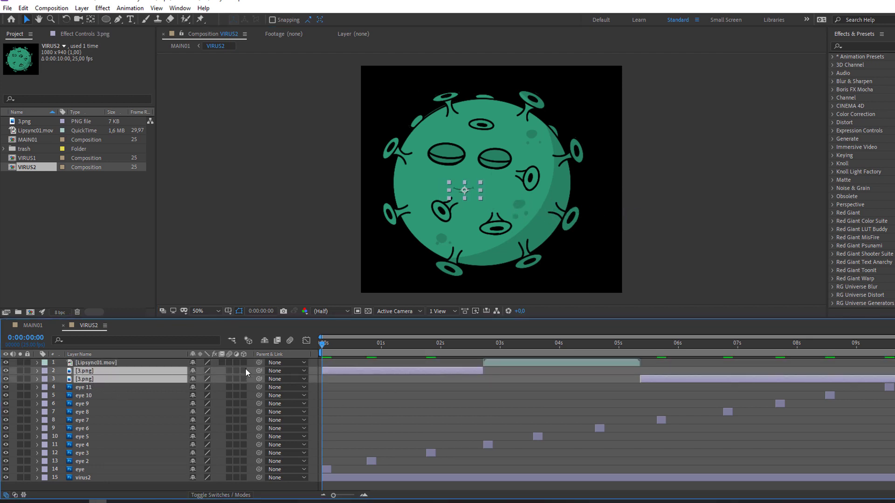
drag(259, 371, 97, 362)
key(s)
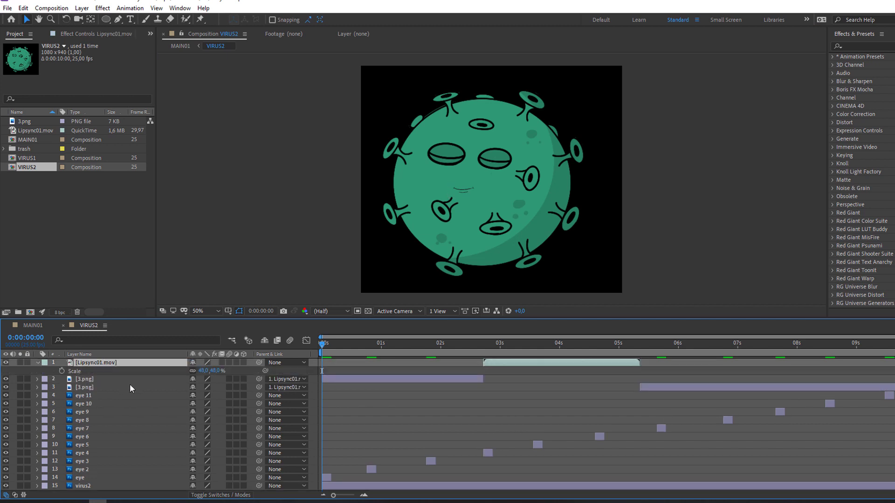
mouse_move(203, 370)
mouse_down()
mouse_move(225, 371)
mouse_move(211, 373)
mouse_up()
drag(354, 343, 542, 342)
Step: Scrub MAIN01 to view both viruses, then reopen VIRUS2 and select the later 3.png layer
click(33, 325)
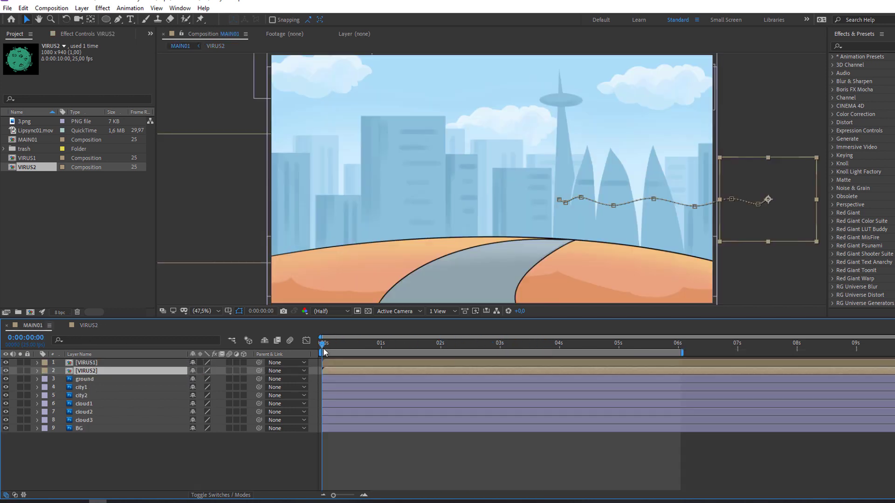
drag(357, 346, 647, 338)
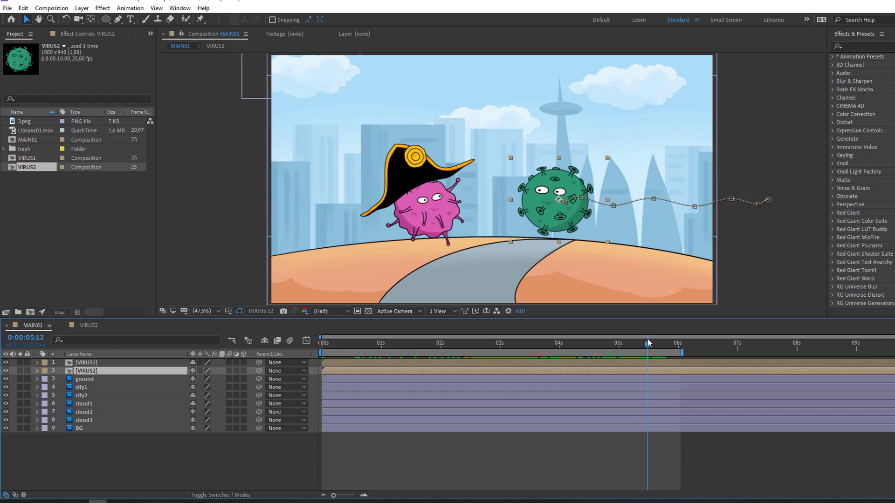
click(89, 325)
click(646, 388)
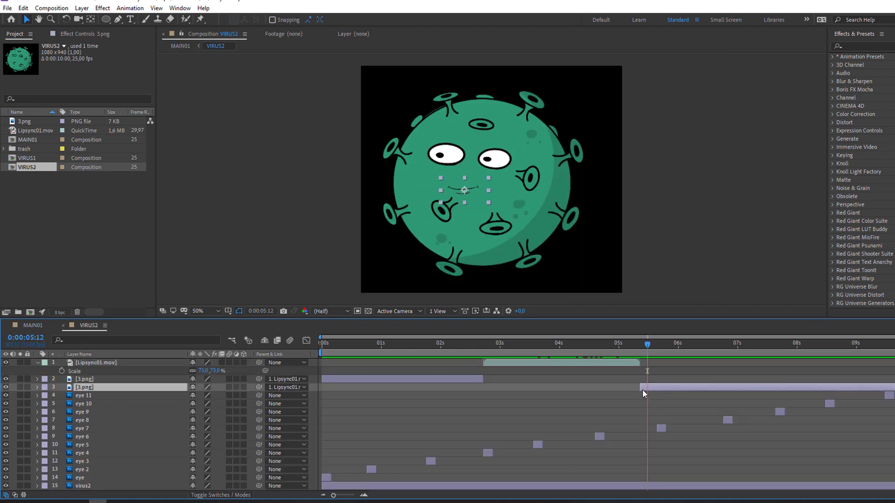
Step: Shift VIRUS2's Lipsync01 clip to start at 5s12f and extend the first smile up to it
click(496, 362)
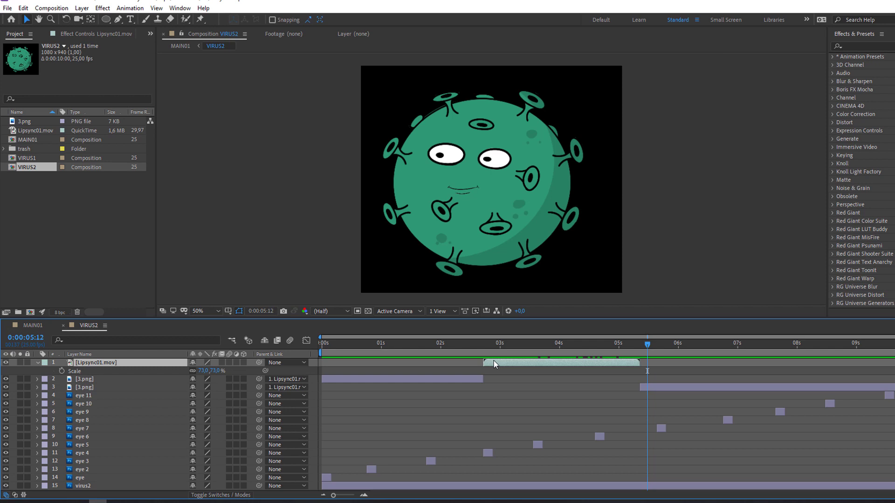
drag(494, 361, 658, 368)
click(653, 388)
drag(476, 381, 644, 380)
Step: Move the later 3.png smile to start at 8s02f, then return to MAIN01
key(=)
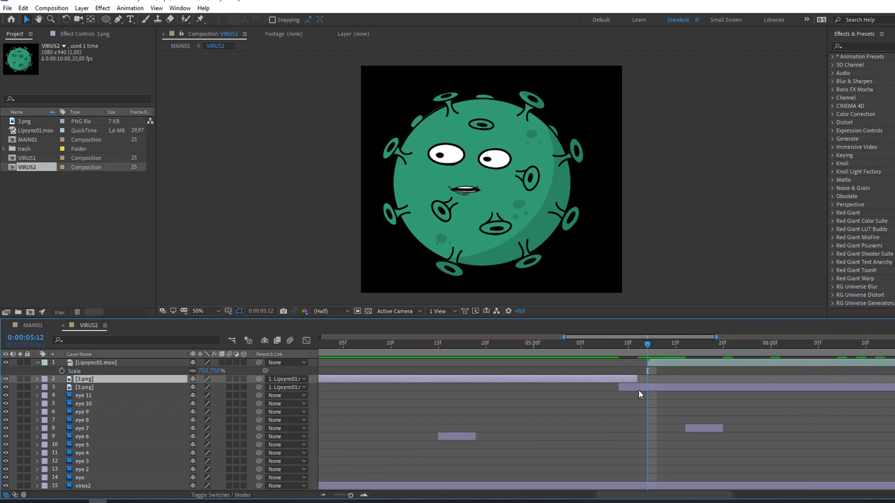
key(minus)
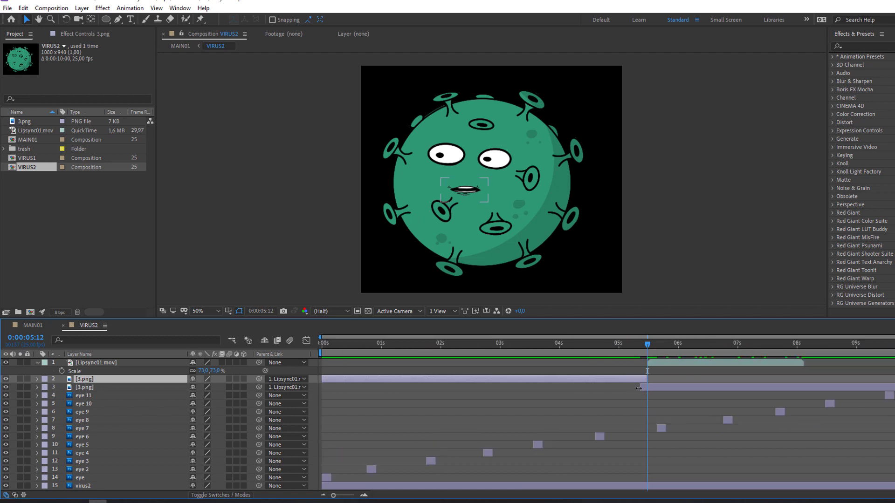
drag(645, 387, 813, 387)
click(800, 344)
key(=)
key(minus)
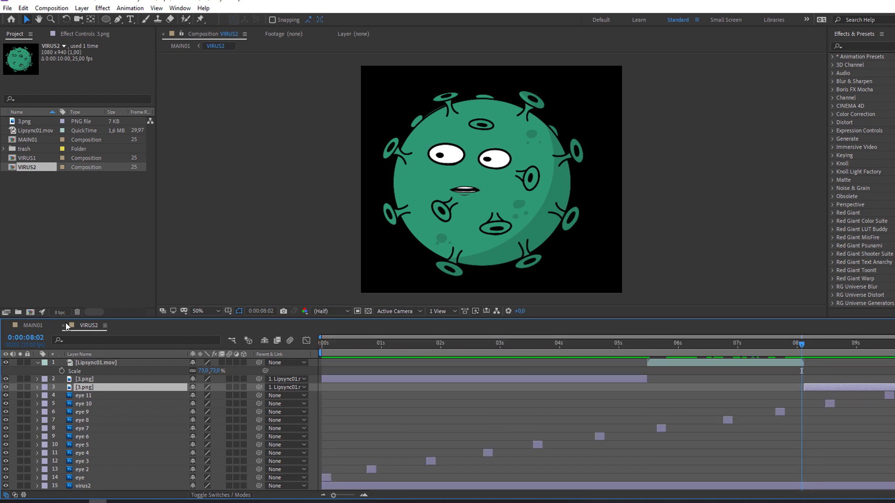
click(30, 325)
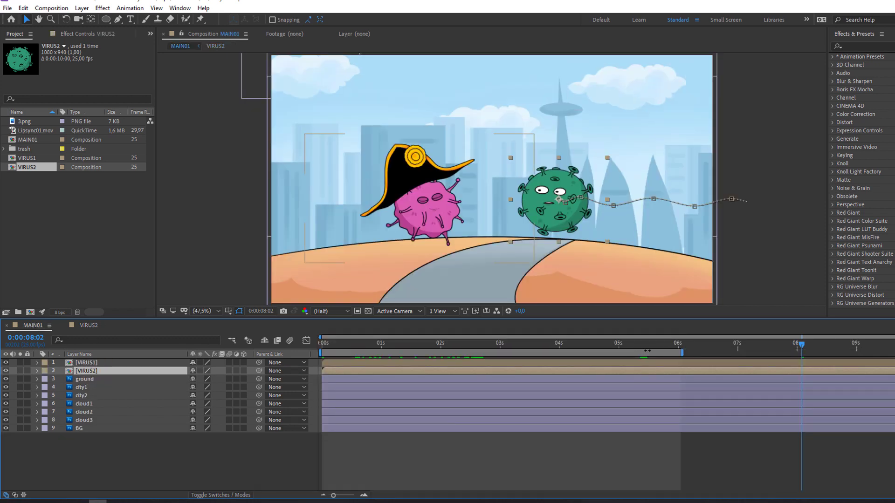
Step: Extend the work area to the end of MAIN01, preview the full scene, and select VIRUS1 and VIRUS2
click(621, 345)
drag(737, 354, 861, 355)
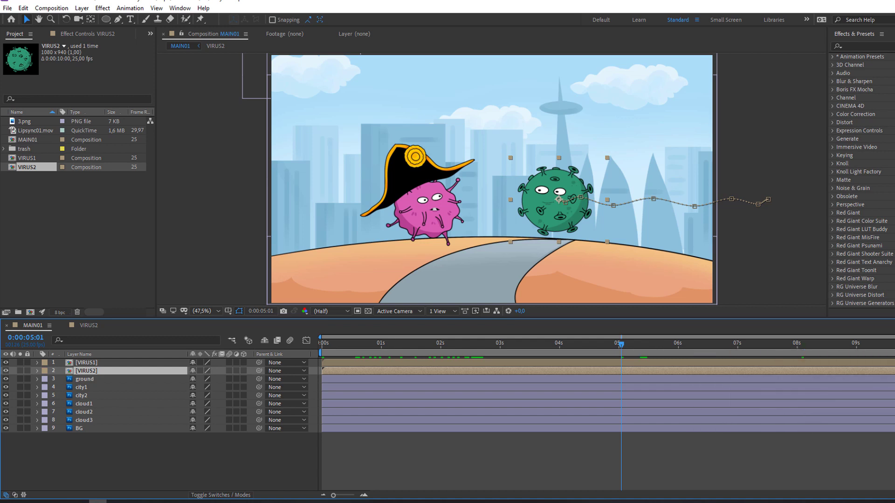
key(space)
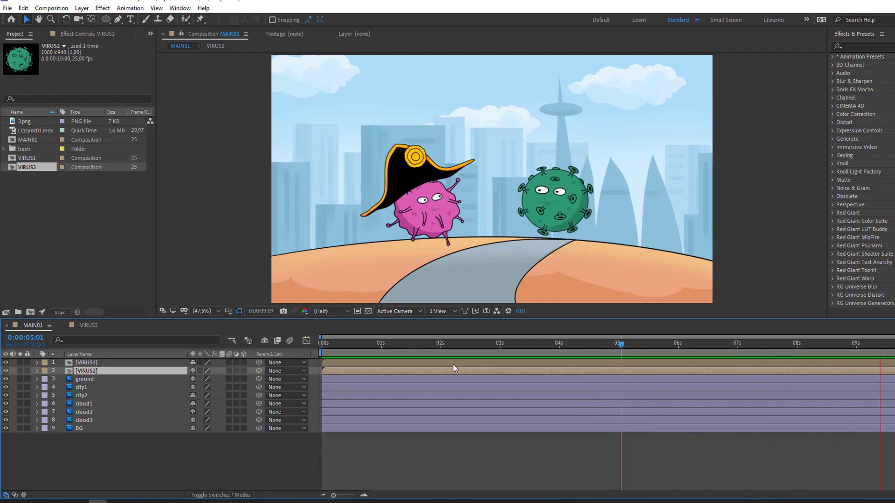
click(461, 344)
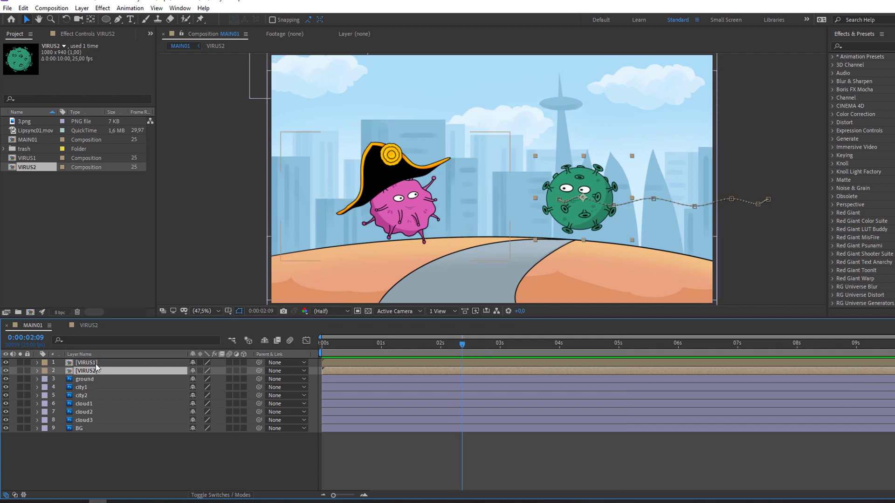
click(95, 365)
shift+click(95, 373)
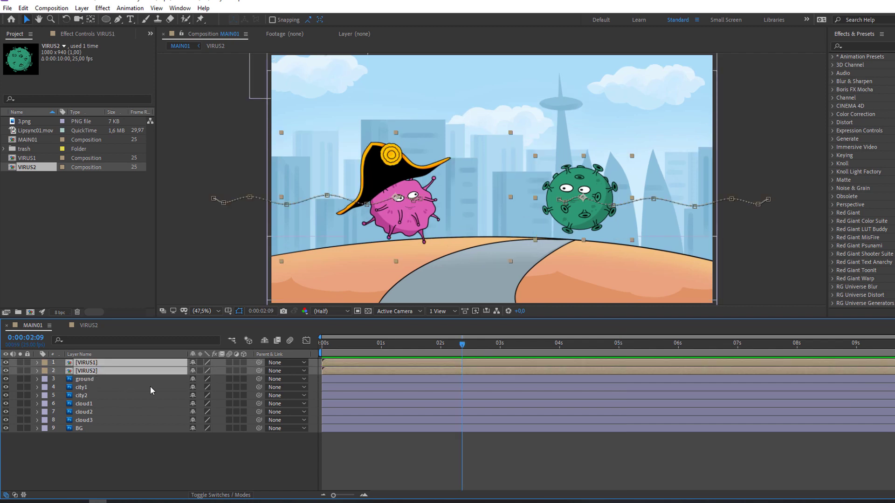
Step: Key the pink virus's Position Y to 646 at 3:10 and 632 at 3:20, then select those keys
key(p)
click(500, 344)
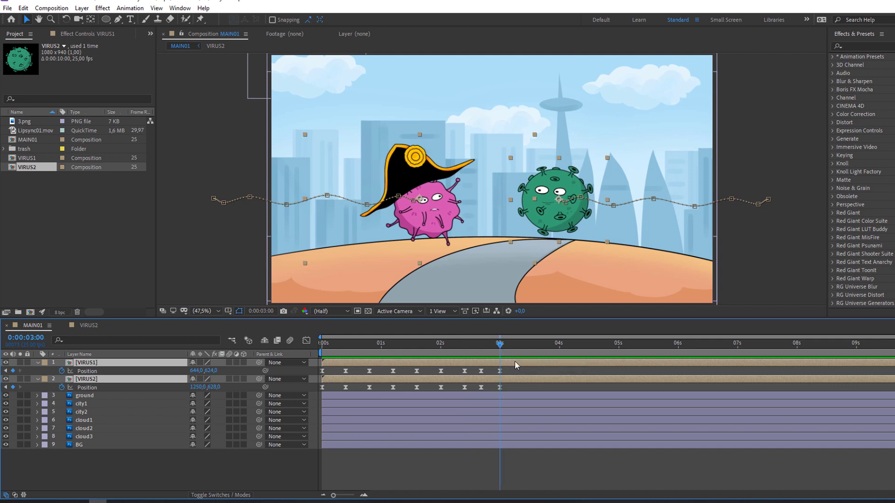
key(shift+Page_Down)
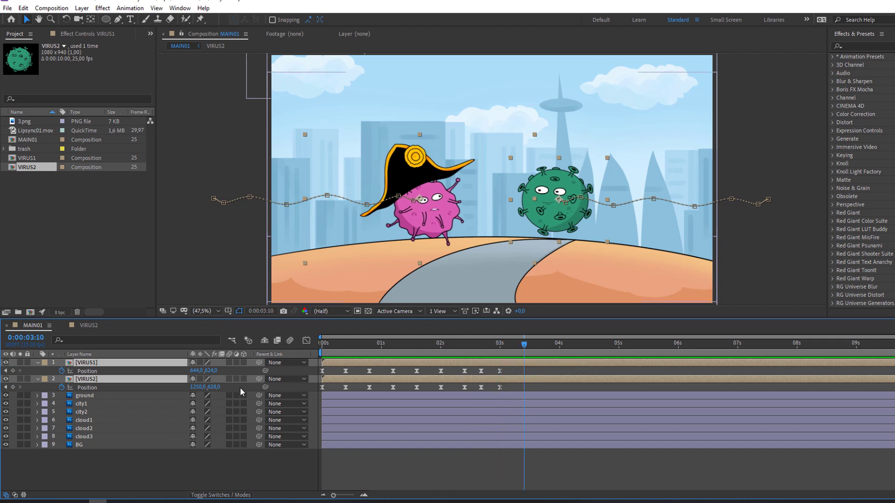
click(231, 370)
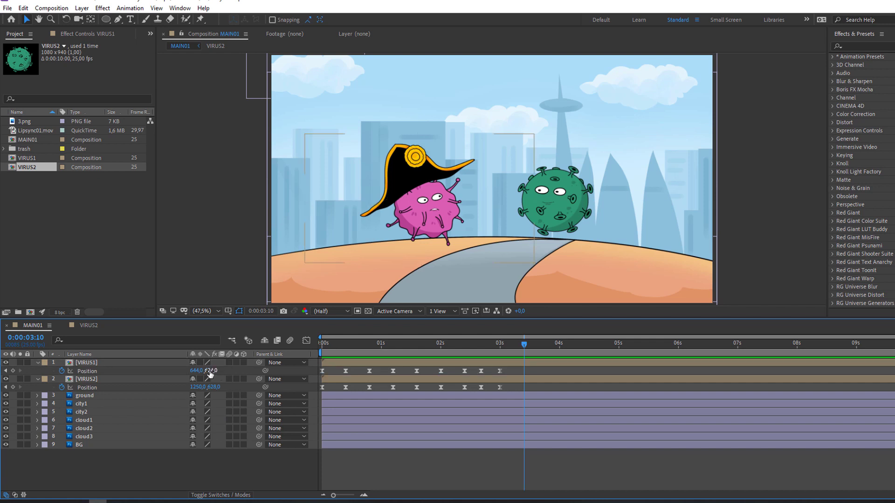
drag(212, 371, 204, 371)
key(shift+Page_Down)
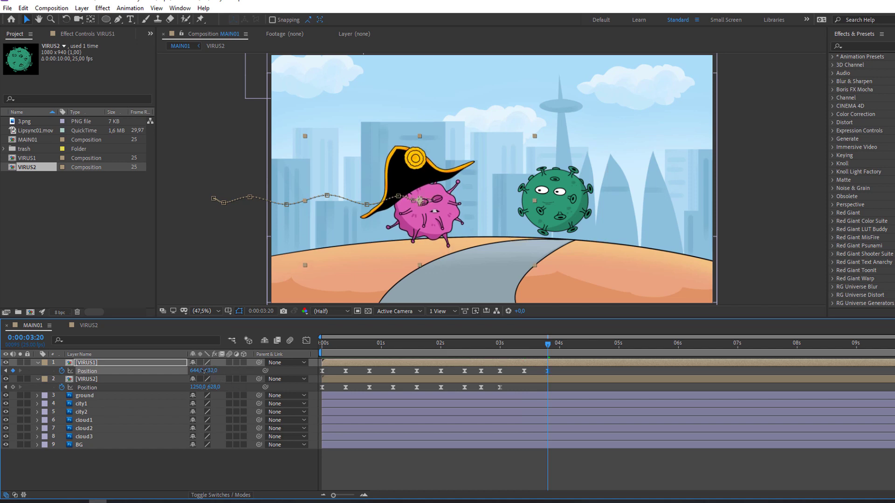
scroll(484, 170, up, 3)
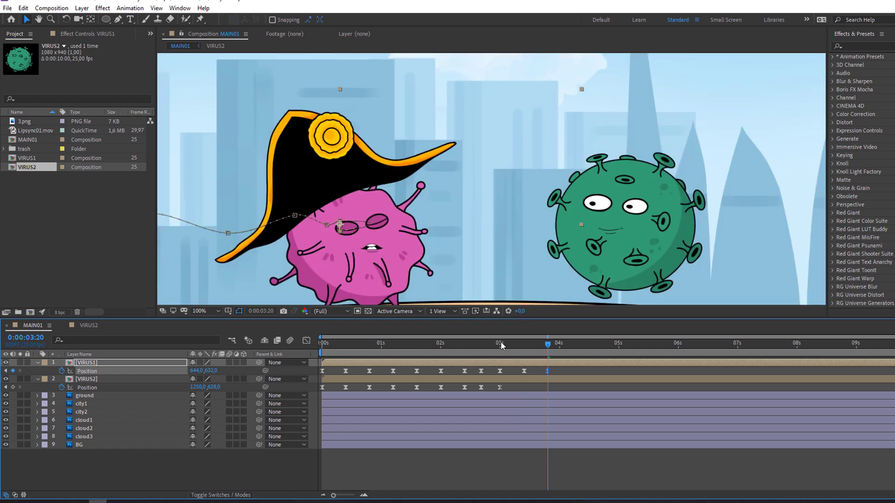
mouse_move(501, 345)
mouse_down()
mouse_move(523, 345)
mouse_move(501, 346)
mouse_up()
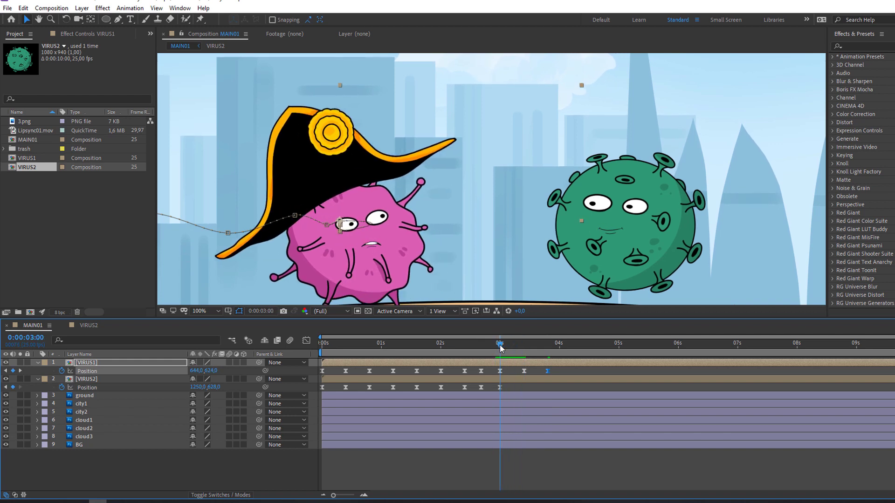
drag(563, 371, 500, 373)
Step: Set the selected bob keys' spatial interpolation to Linear and preview the bob
right_click(501, 372)
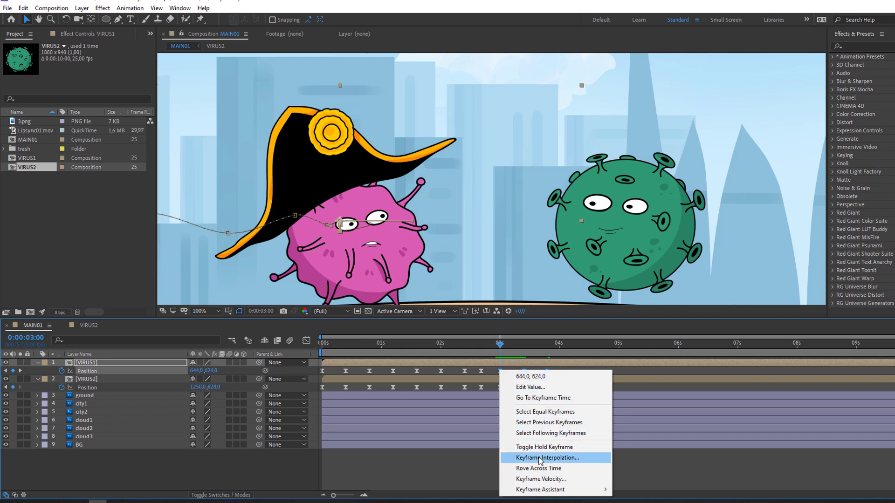
click(566, 462)
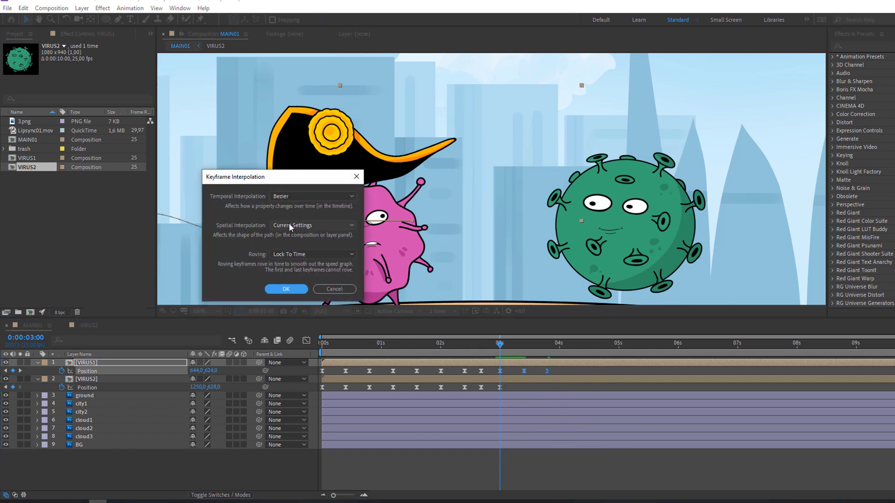
click(290, 226)
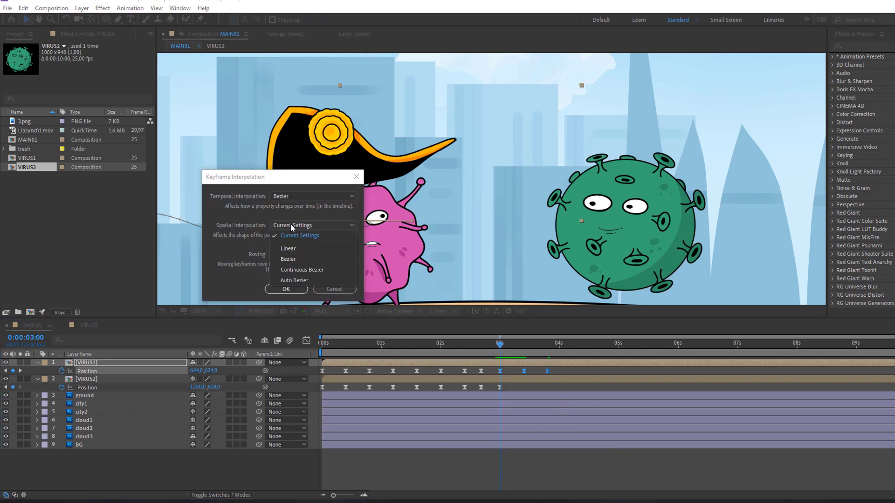
click(289, 249)
click(286, 289)
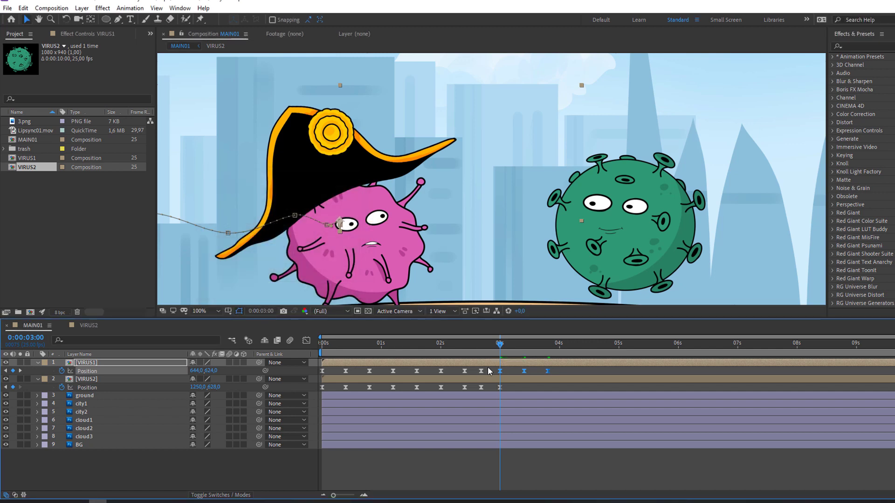
drag(500, 345, 551, 351)
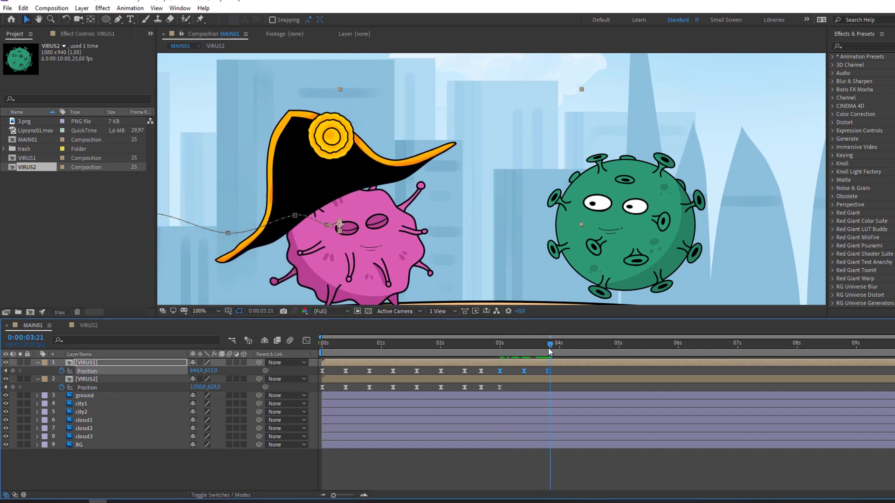
click(546, 349)
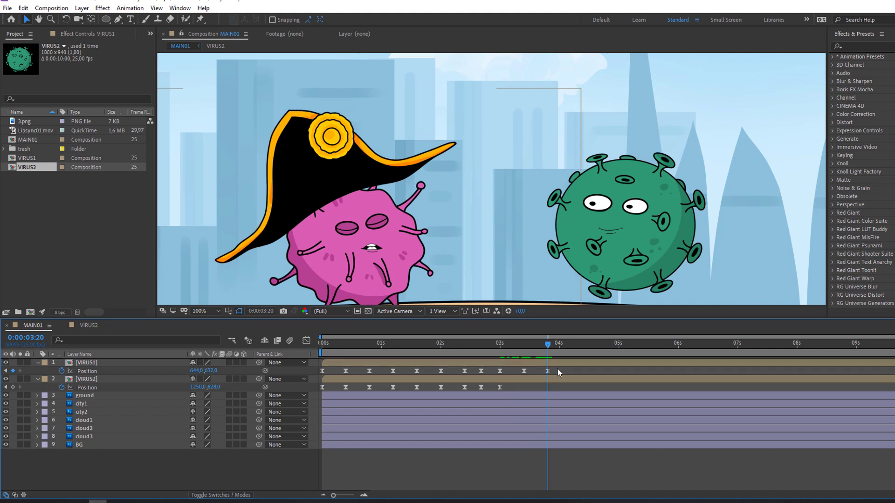
Step: Paste copies of the bob keys at 4:15 and 6:05, then stretch them out to the timeline end
drag(528, 371, 578, 380)
drag(548, 346, 595, 345)
key(ctrl+v)
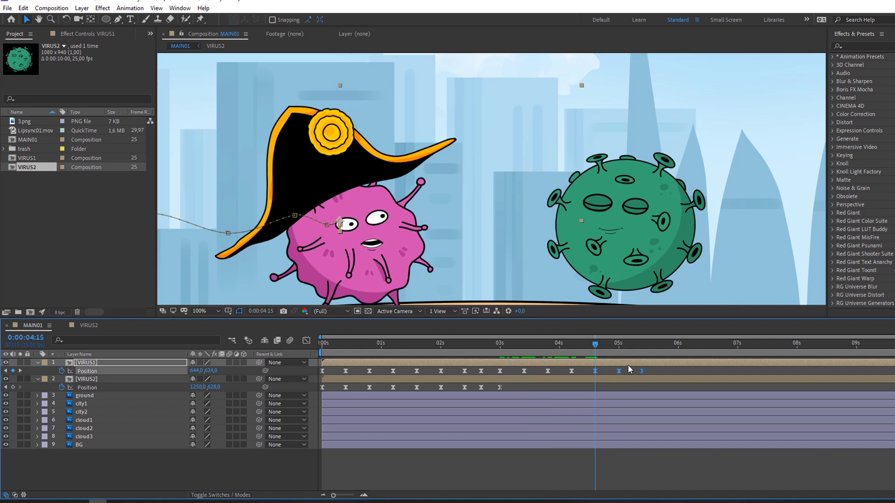
click(641, 346)
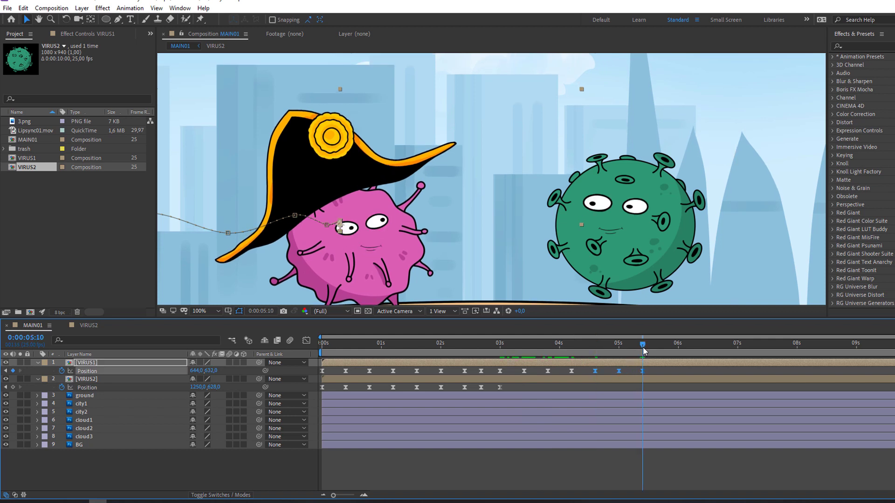
click(690, 345)
key(ctrl+v)
drag(570, 346, 522, 353)
drag(755, 369, 519, 371)
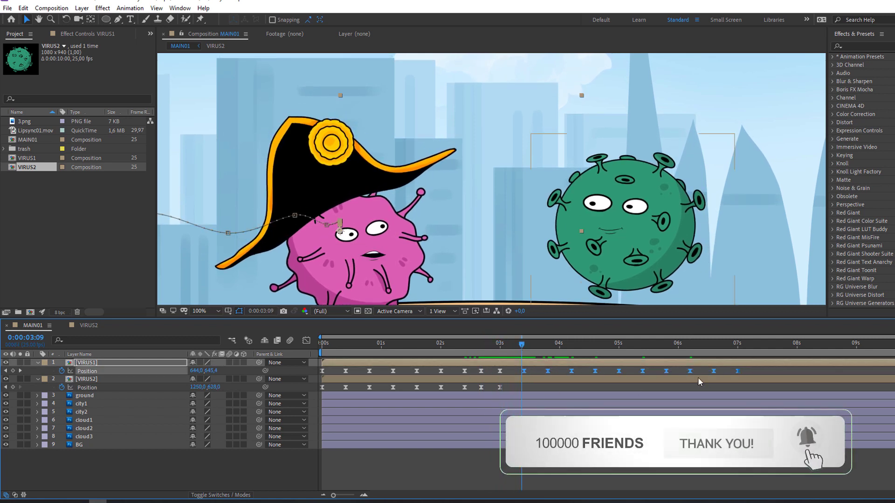
drag(738, 371, 892, 371)
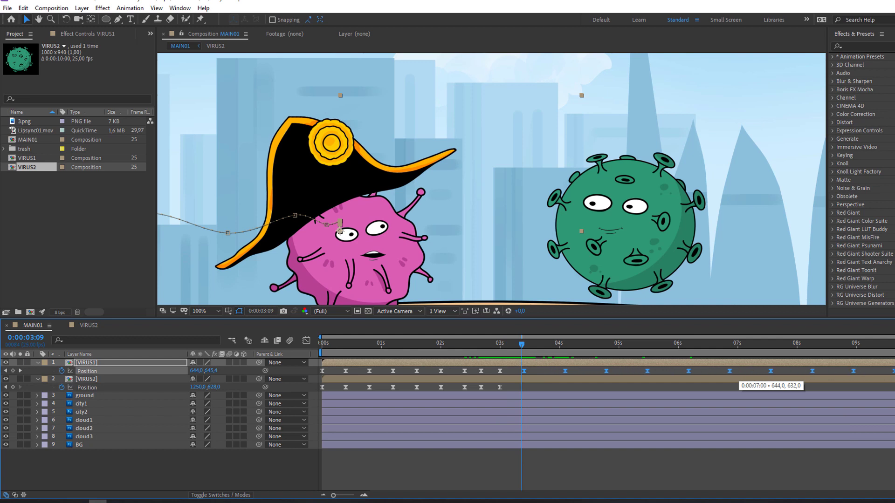
Step: Preview the pink virus's new bob, scrub its start near 3:04, and select the VIRUS2 layer
scroll(433, 253, down, 2)
key(space)
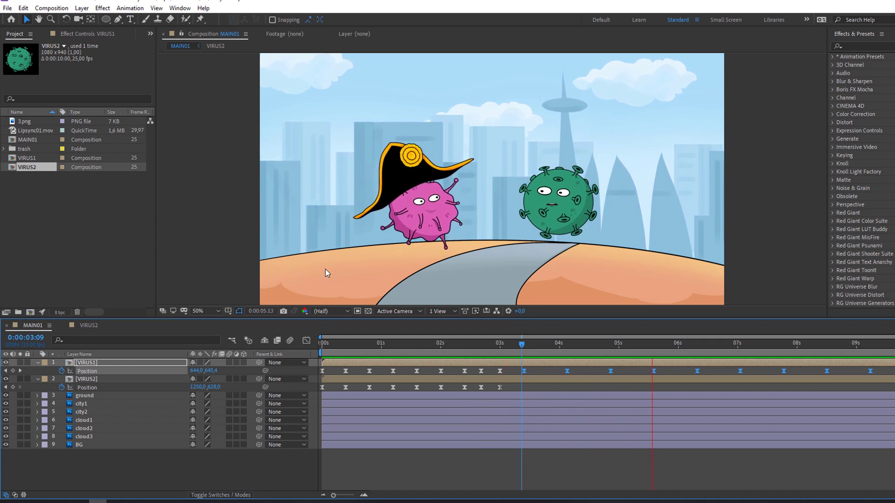
click(509, 345)
drag(516, 354, 886, 372)
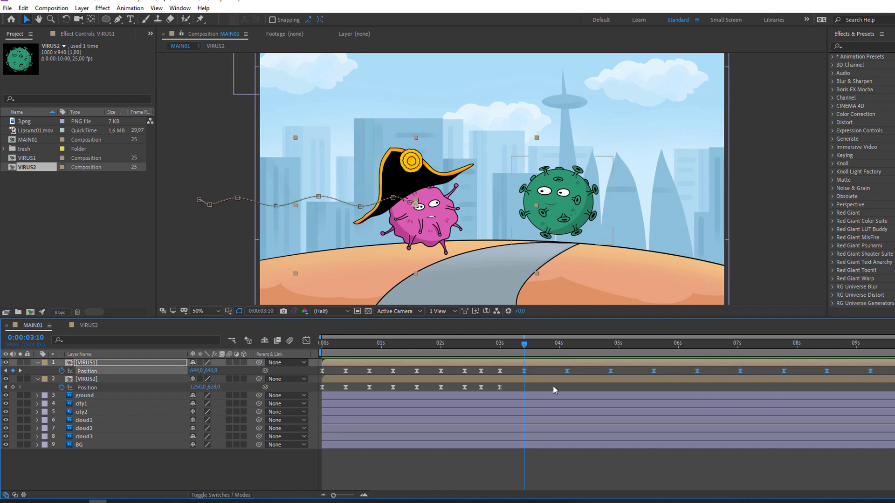
click(538, 380)
Step: Paste VIRUS1's bob Position keys onto VIRUS2 and move it back to X 1241
key(ctrl+v)
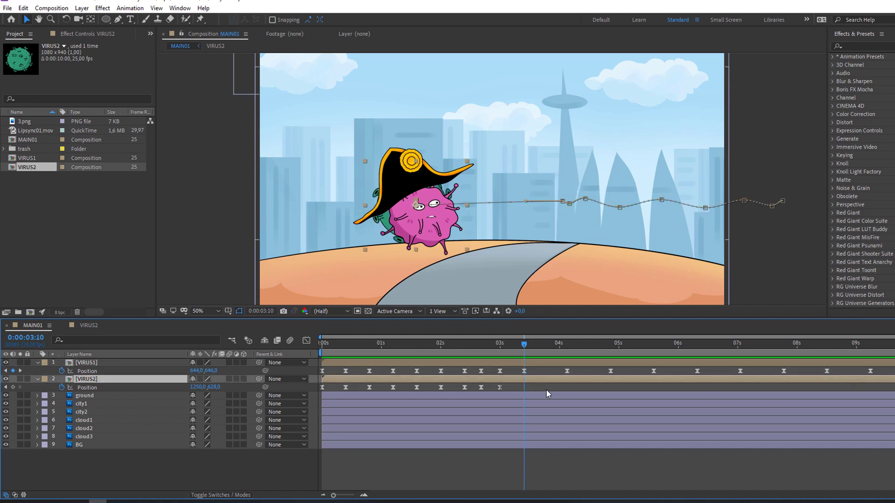
drag(216, 388, 486, 389)
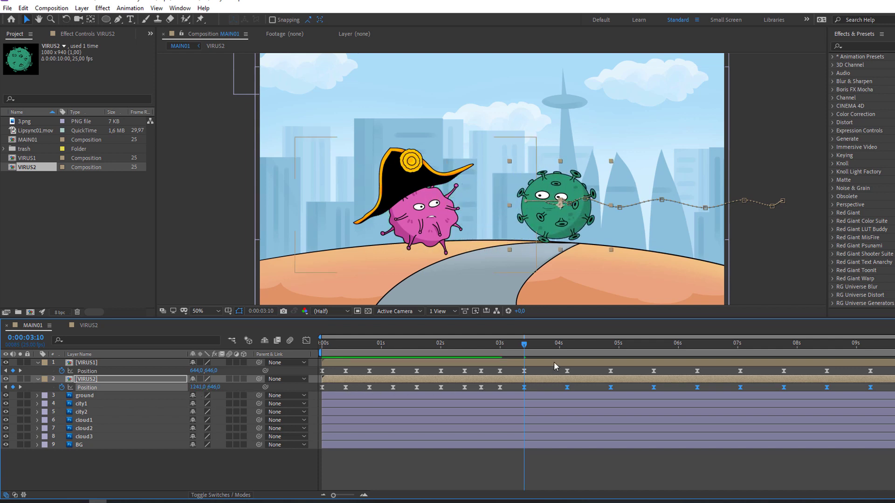
drag(527, 350, 502, 397)
click(515, 385)
Step: Set the green virus's Position keyframes to Linear spatial interpolation
right_click(498, 386)
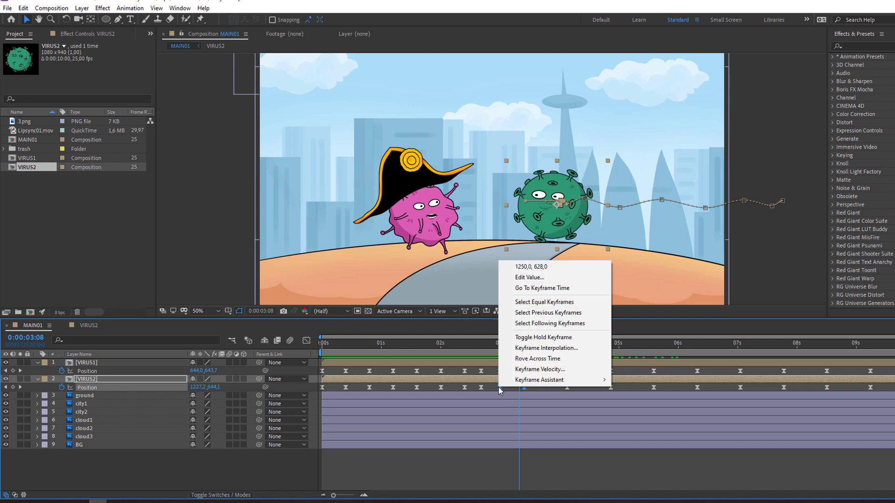
click(514, 346)
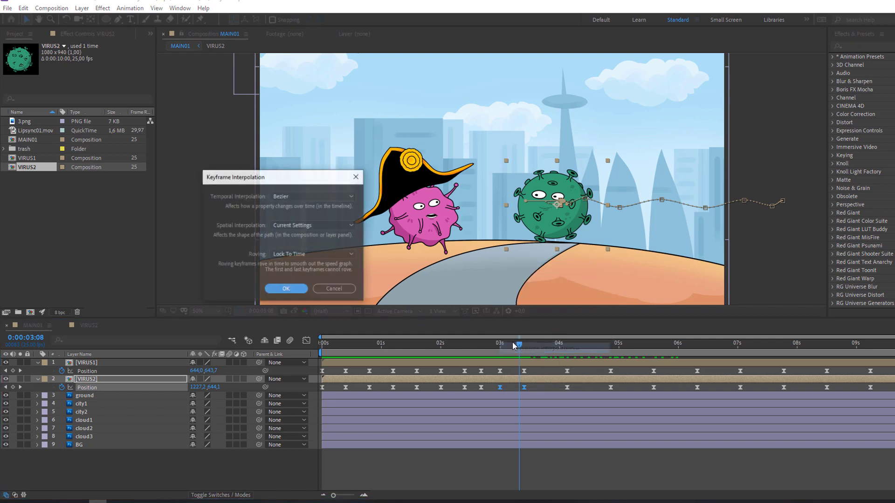
click(296, 227)
click(286, 249)
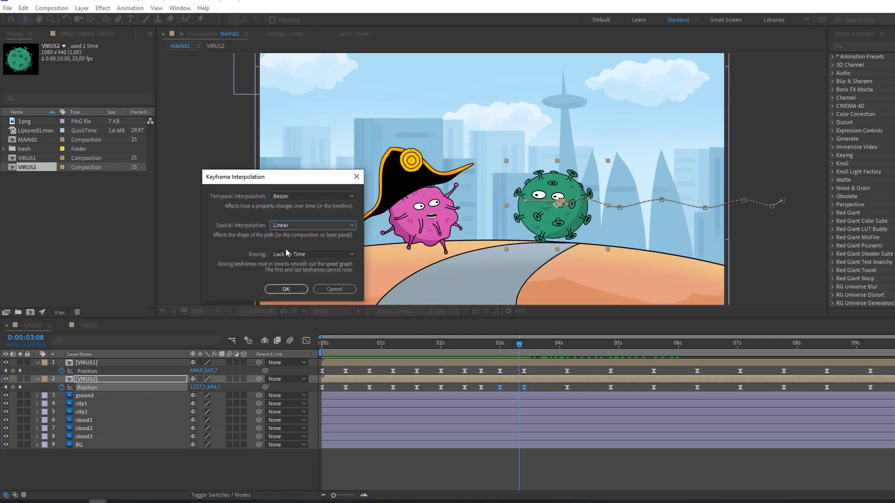
click(286, 289)
Step: Shift the green virus's 4s key to 3:21 and nudge a later key earlier to offset timing
click(512, 345)
drag(519, 343, 557, 346)
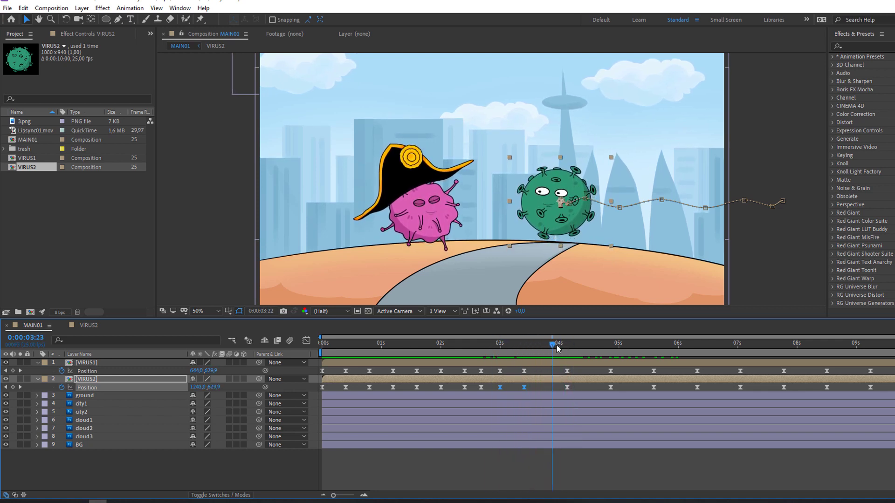
drag(551, 384, 887, 388)
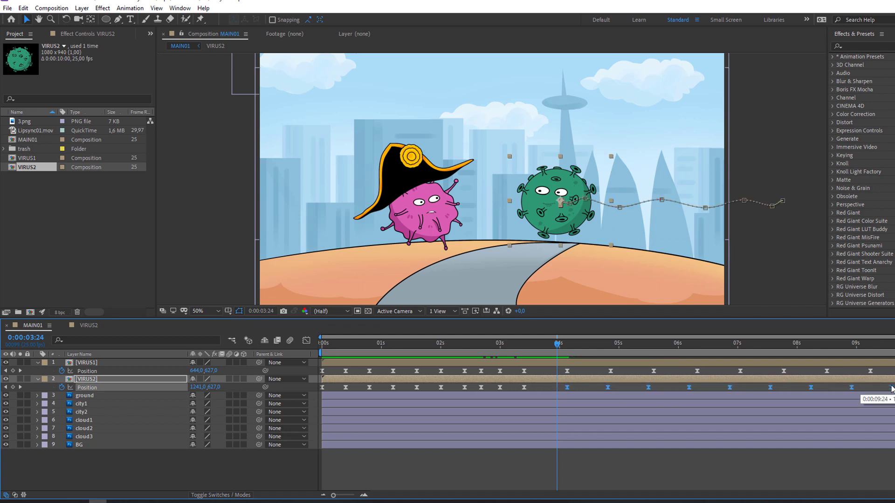
click(575, 386)
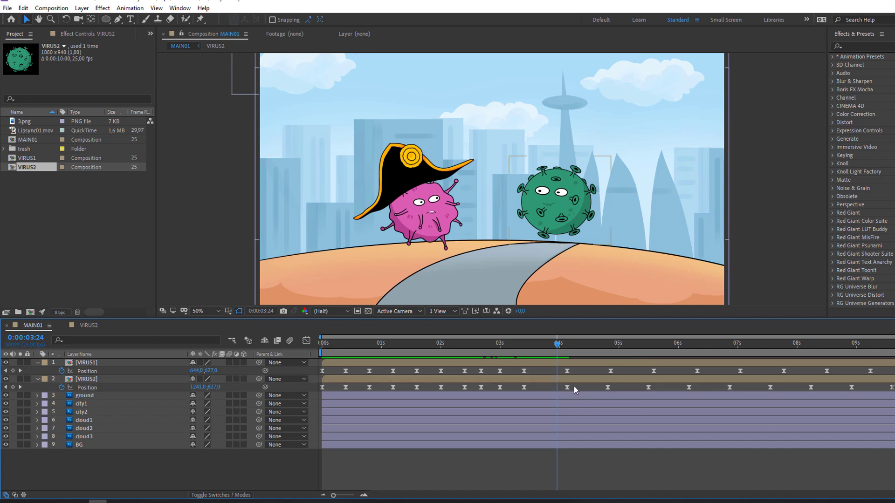
drag(565, 388, 548, 388)
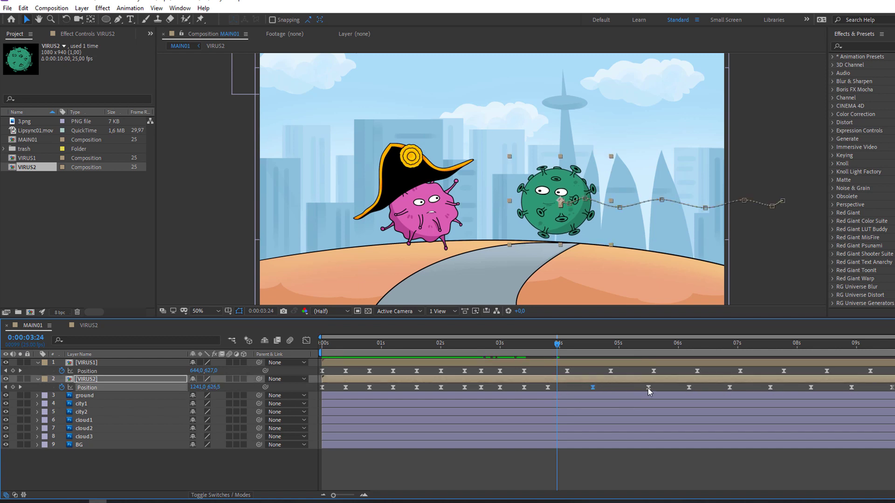
drag(690, 387, 729, 387)
key(space)
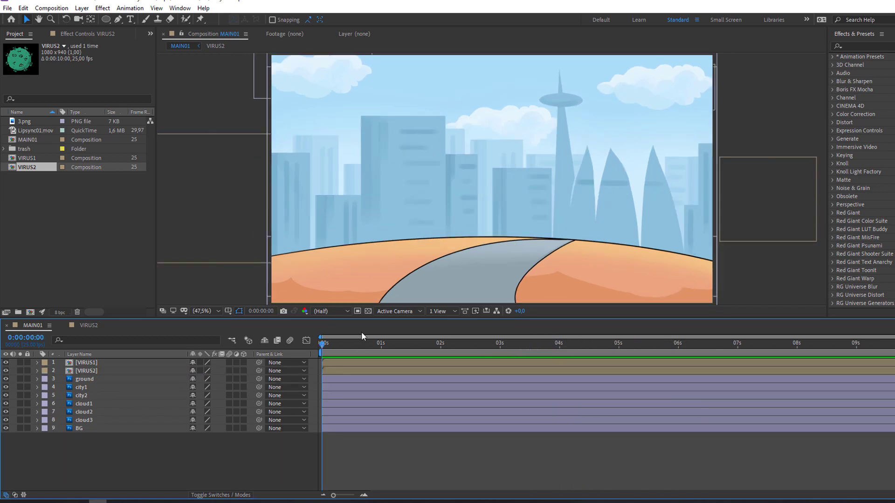
key(space)
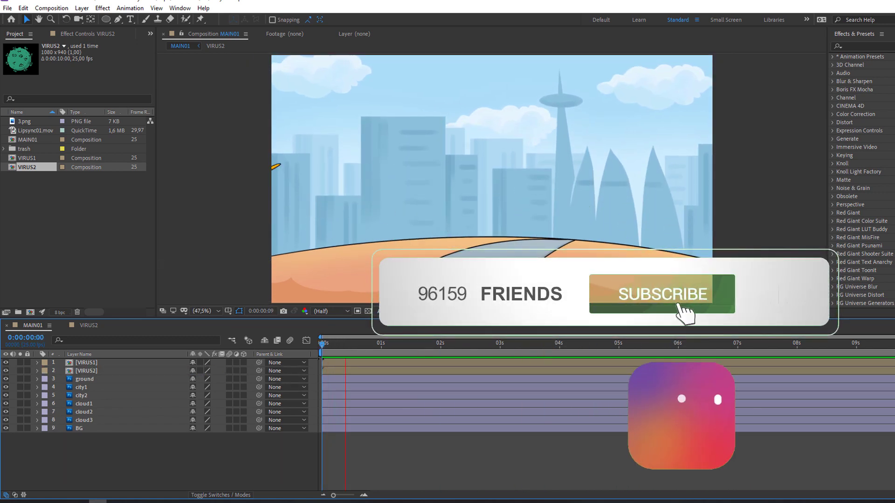